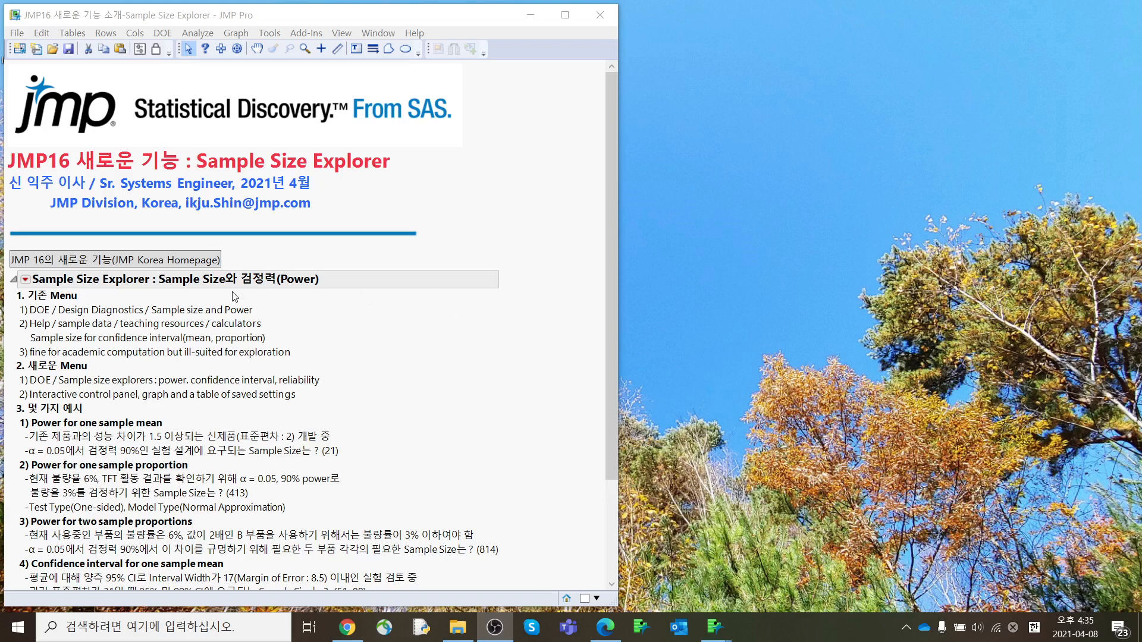
# View the One Sample Mean form of the Sample Size and Power design diagnostic and close it.
pyautogui.scroll(-3, 258, 385)
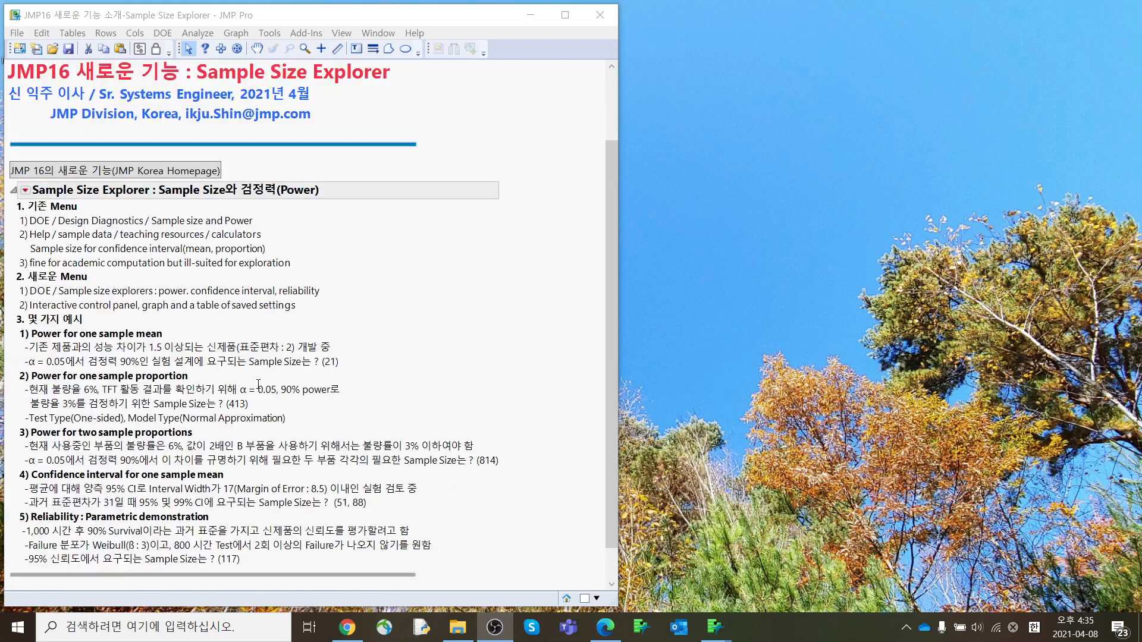
pyautogui.click(169, 35)
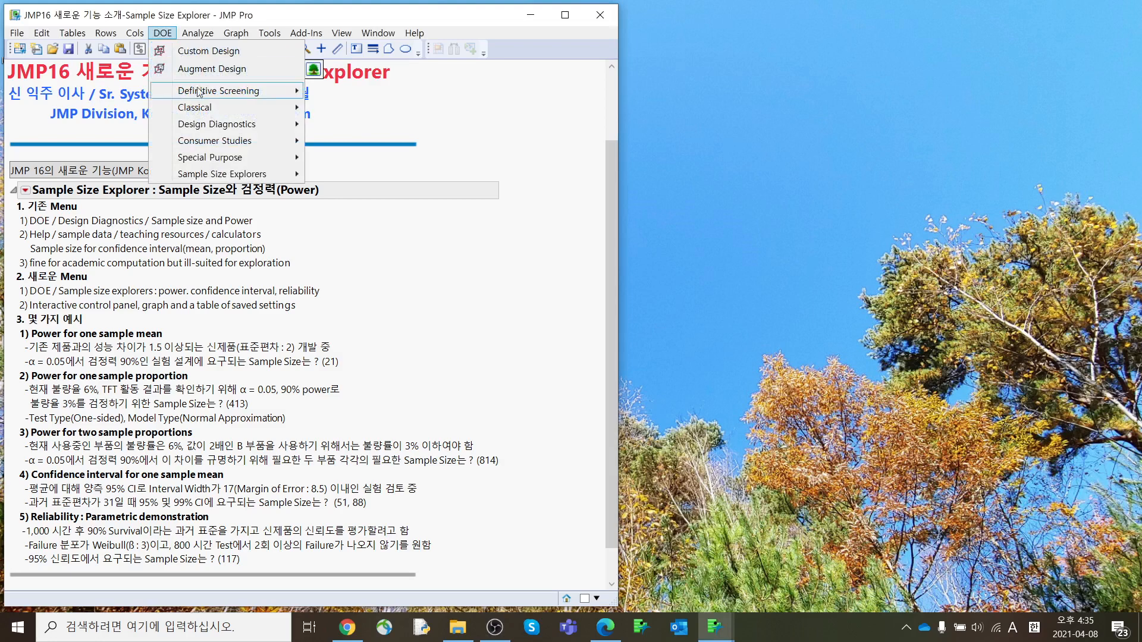
pyautogui.moveTo(224, 125)
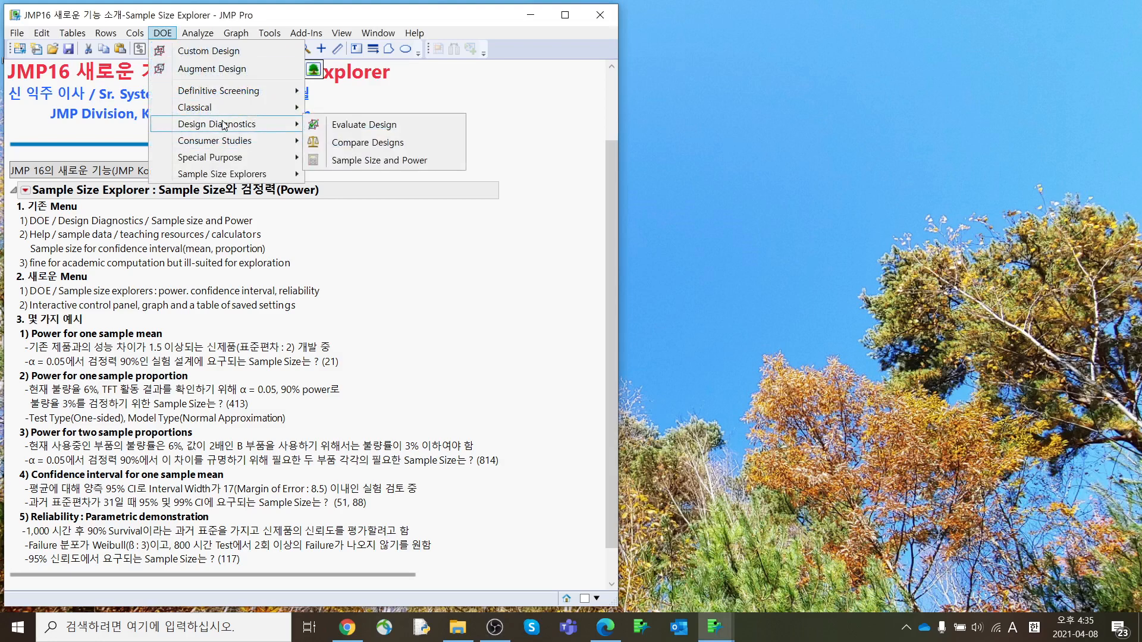
pyautogui.click(380, 161)
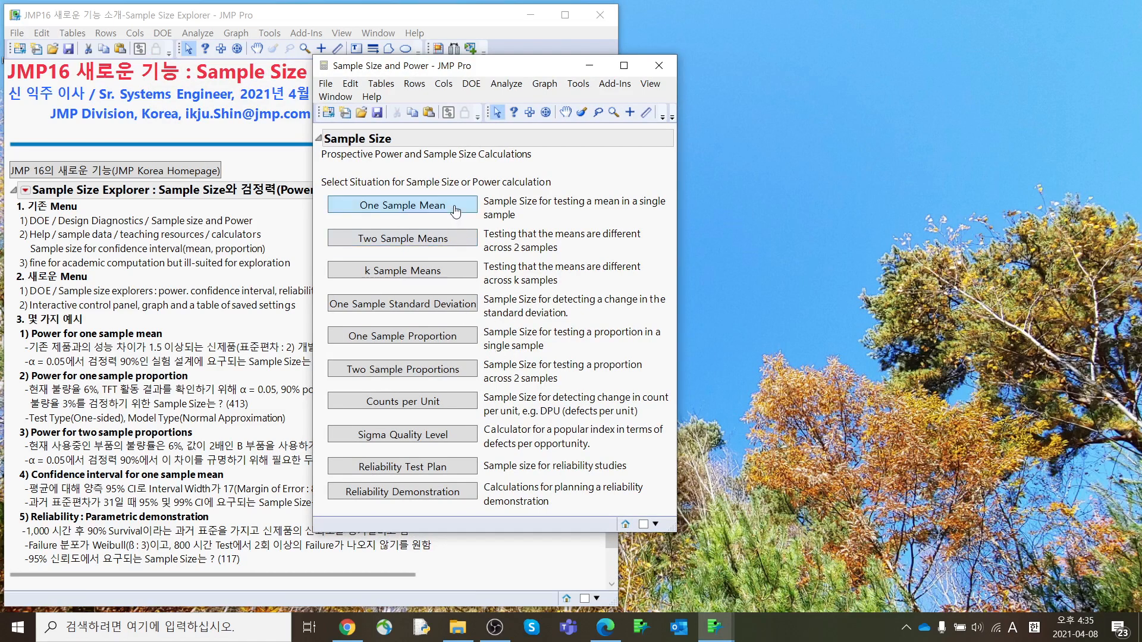
pyautogui.click(456, 211)
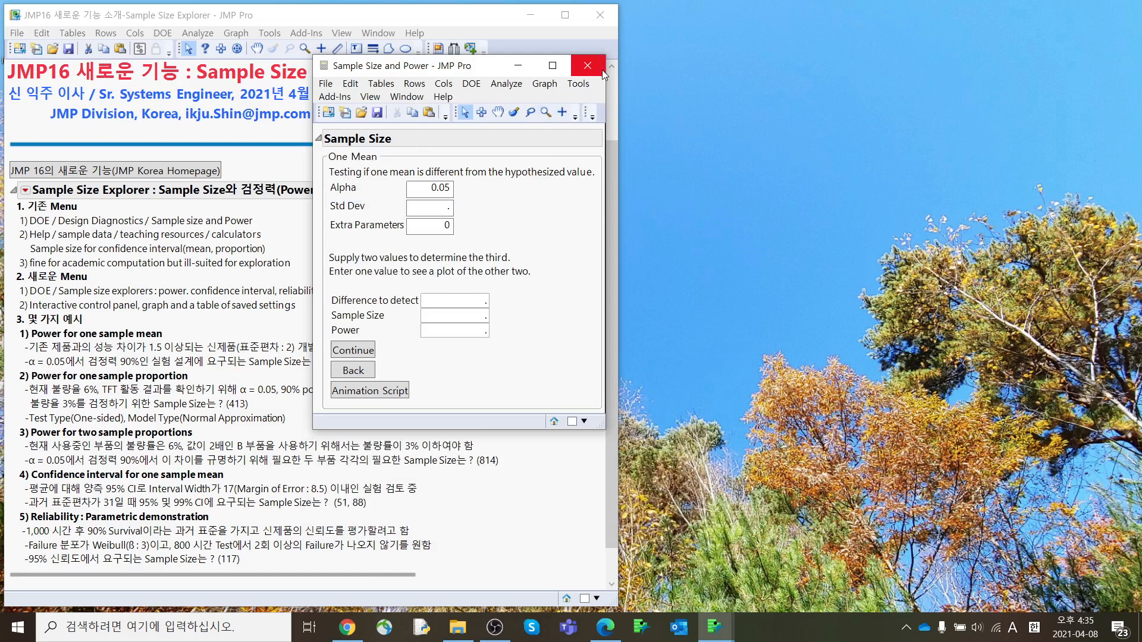
pyautogui.click(588, 65)
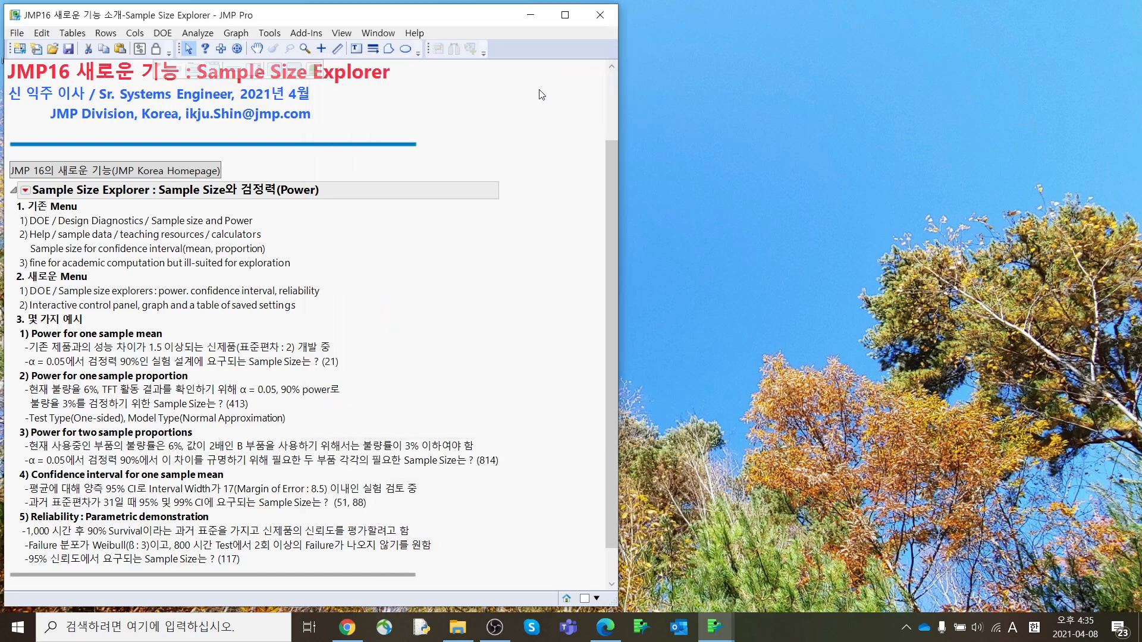
# Examine the Calculators listed under the teaching resources of the Sample Data Index and close the index.
pyautogui.click(419, 35)
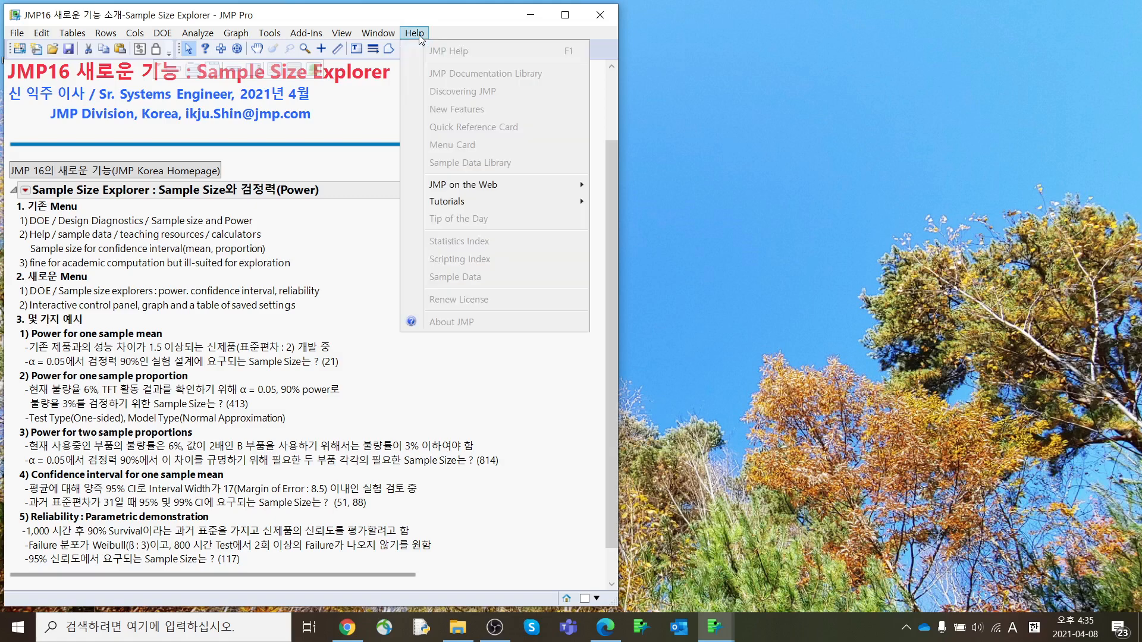
pyautogui.click(455, 276)
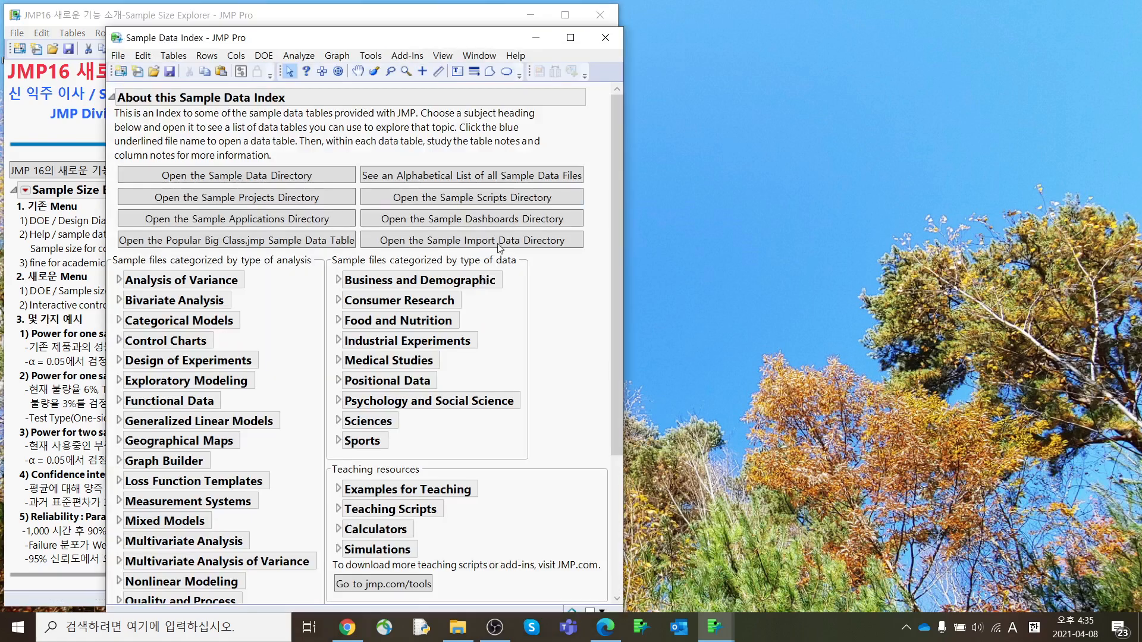
pyautogui.scroll(-4, 493, 410)
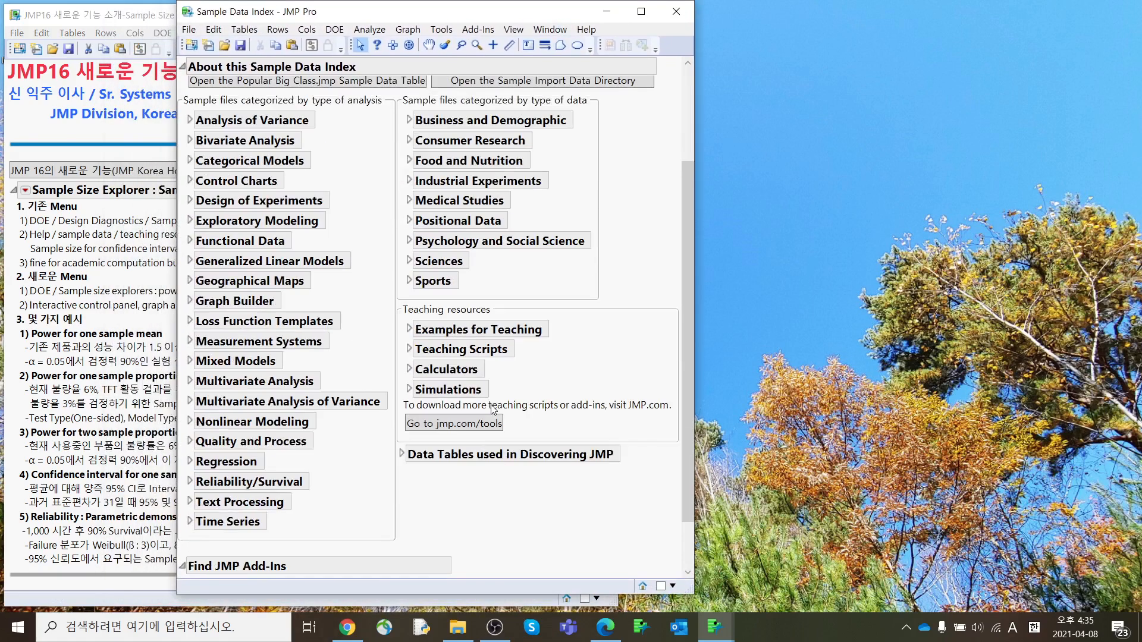
pyautogui.click(418, 375)
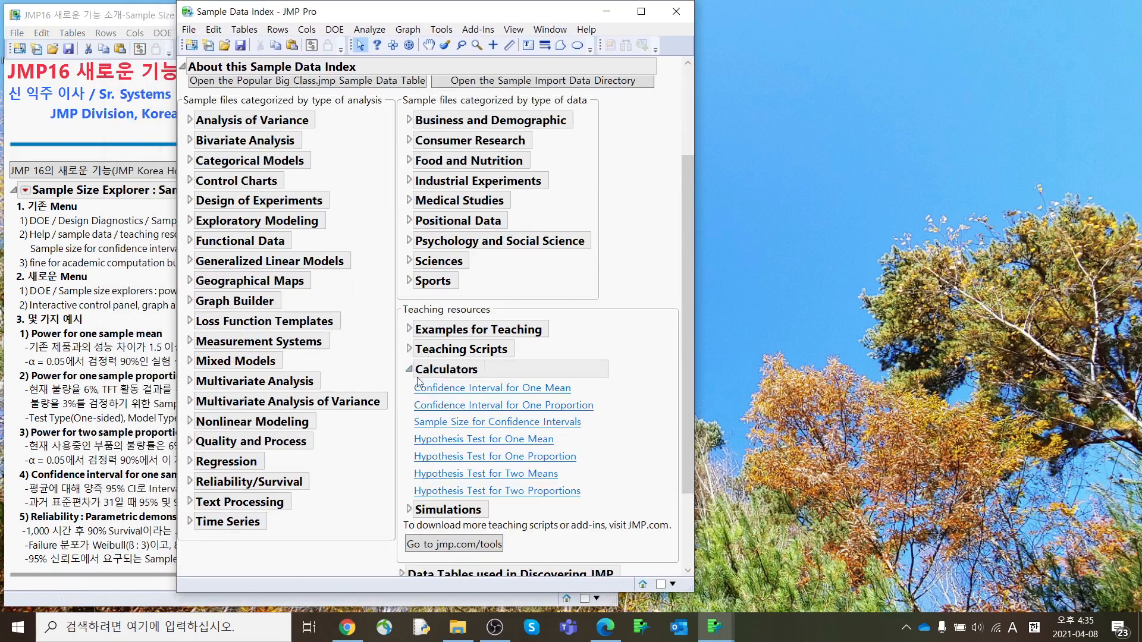
pyautogui.moveTo(600, 432)
pyautogui.mouseDown()
pyautogui.moveTo(410, 429)
pyautogui.moveTo(603, 420)
pyautogui.moveTo(602, 436)
pyautogui.mouseUp()
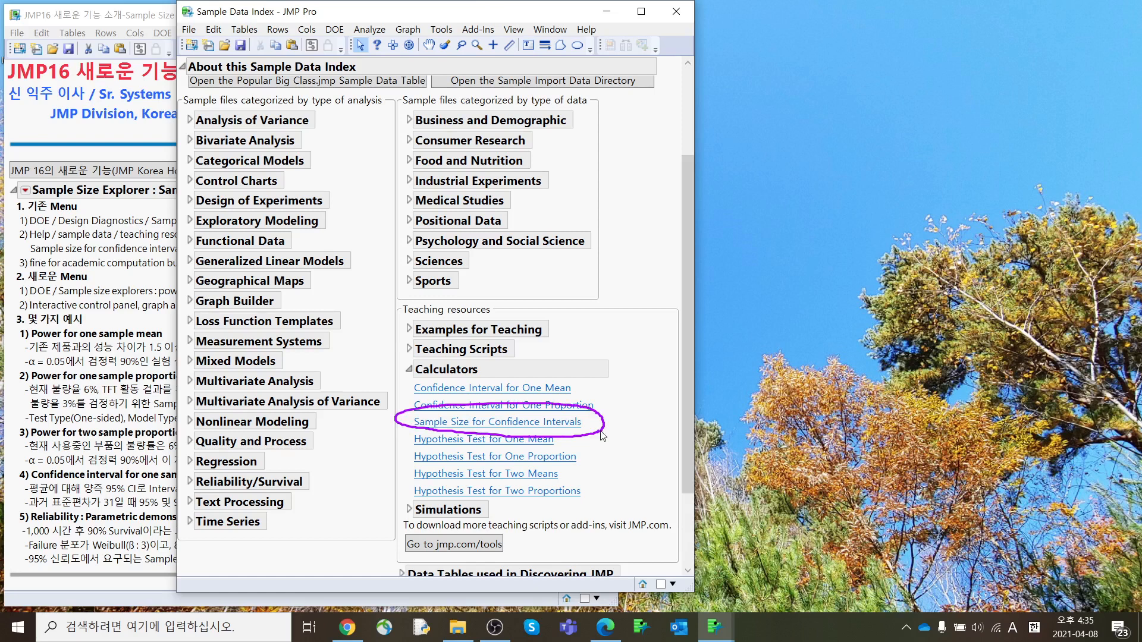
pyautogui.press('Escape')
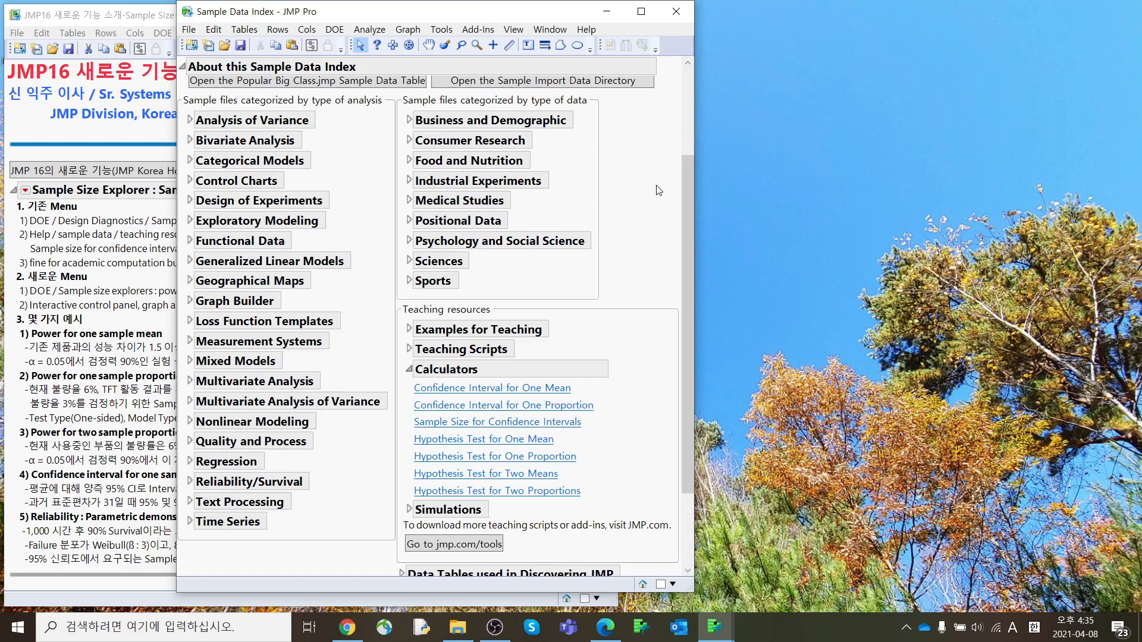
pyautogui.click(677, 15)
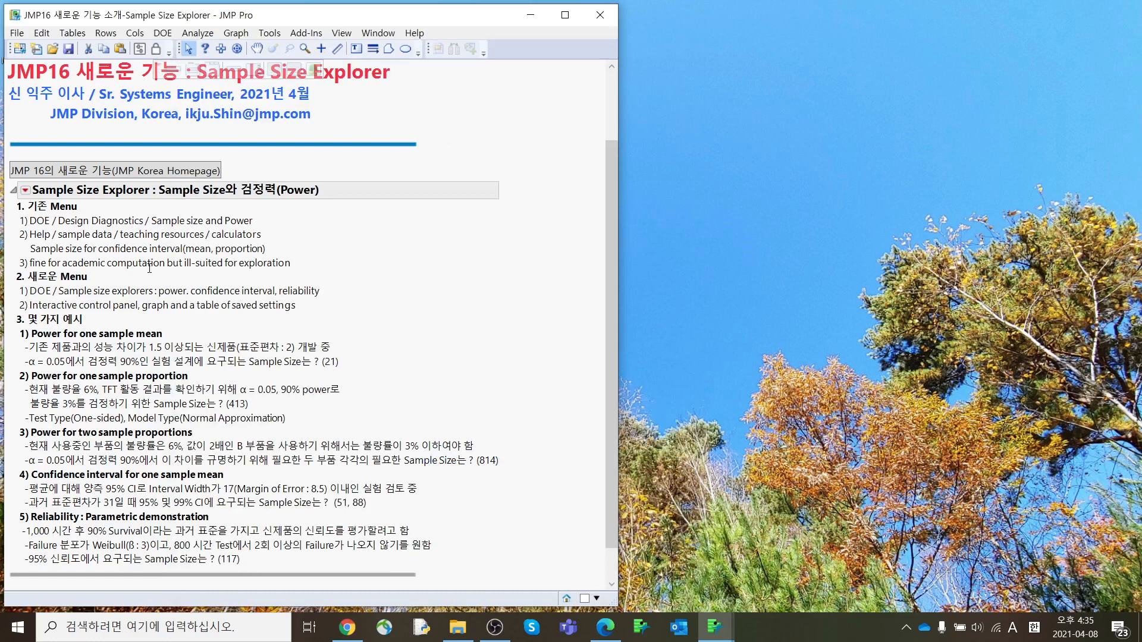
# Look through the explorers offered under Sample Size Explorers for power, confidence intervals and reliability.
pyautogui.moveTo(327, 262)
pyautogui.mouseDown()
pyautogui.moveTo(187, 244)
pyautogui.moveTo(326, 261)
pyautogui.mouseUp()
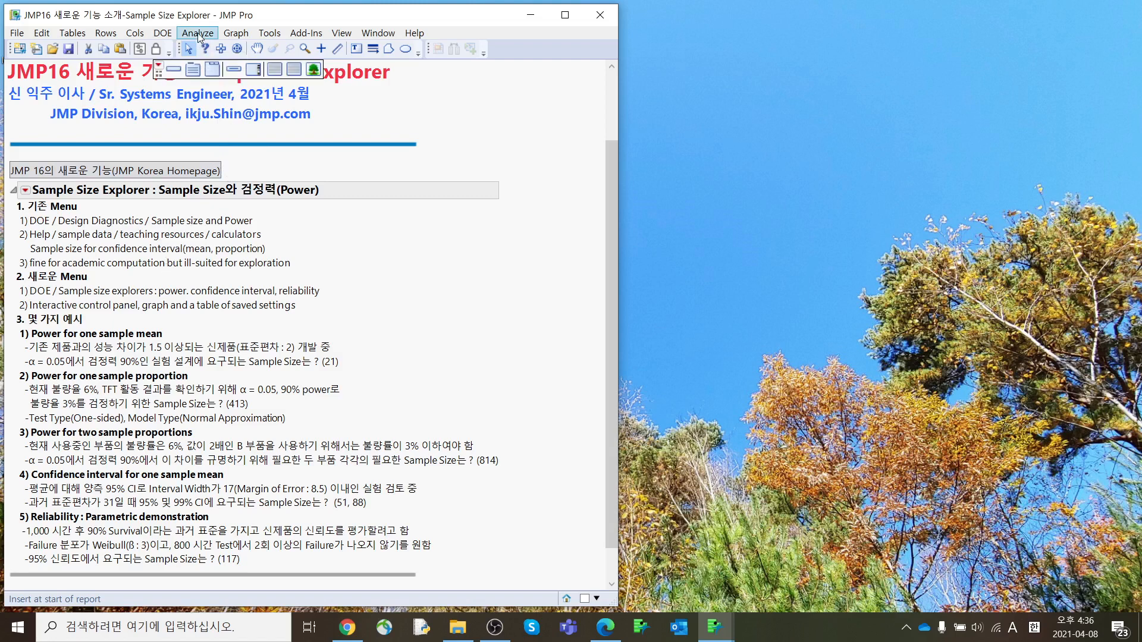
pyautogui.click(163, 33)
pyautogui.moveTo(191, 175)
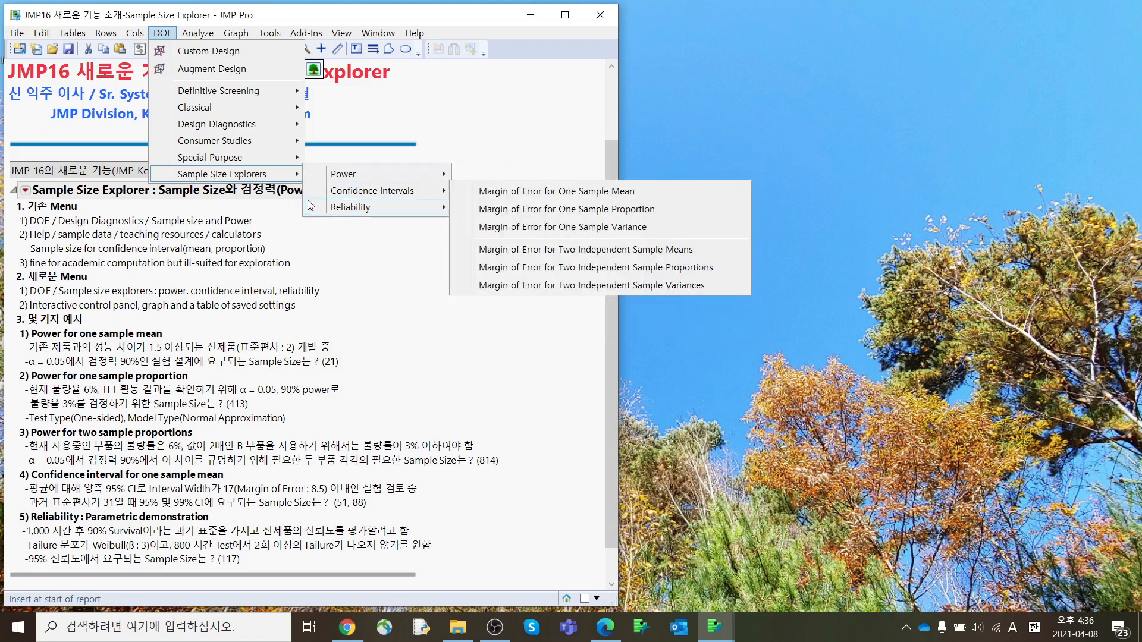
pyautogui.moveTo(310, 209)
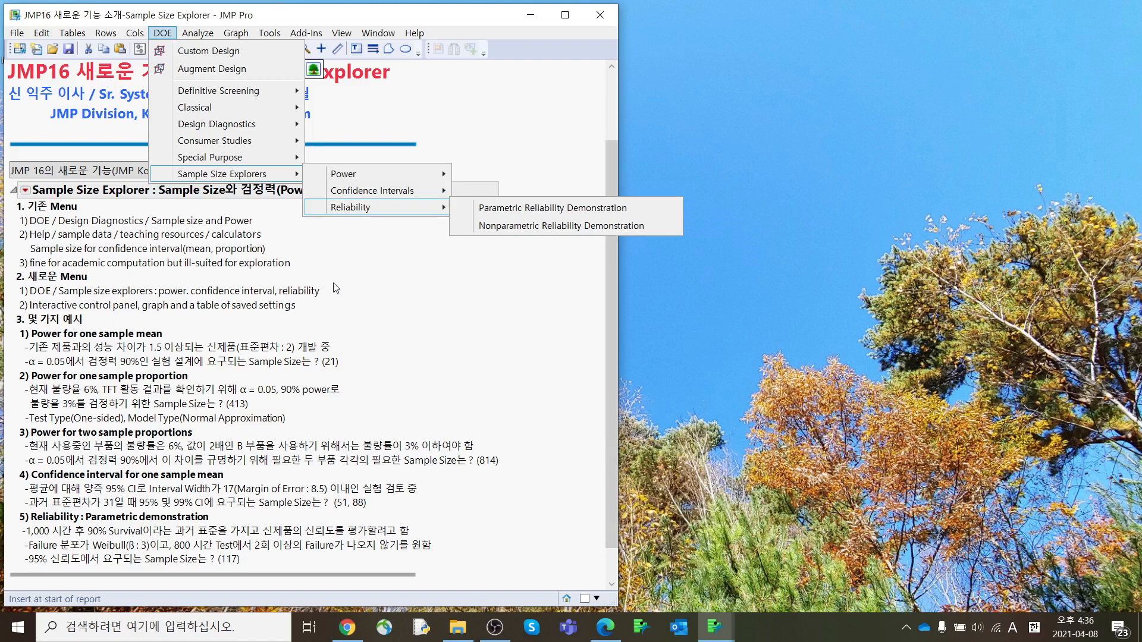
pyautogui.click(372, 332)
# Open the sample size explorer Power for One Sample Mean.
pyautogui.scroll(-1, 383, 338)
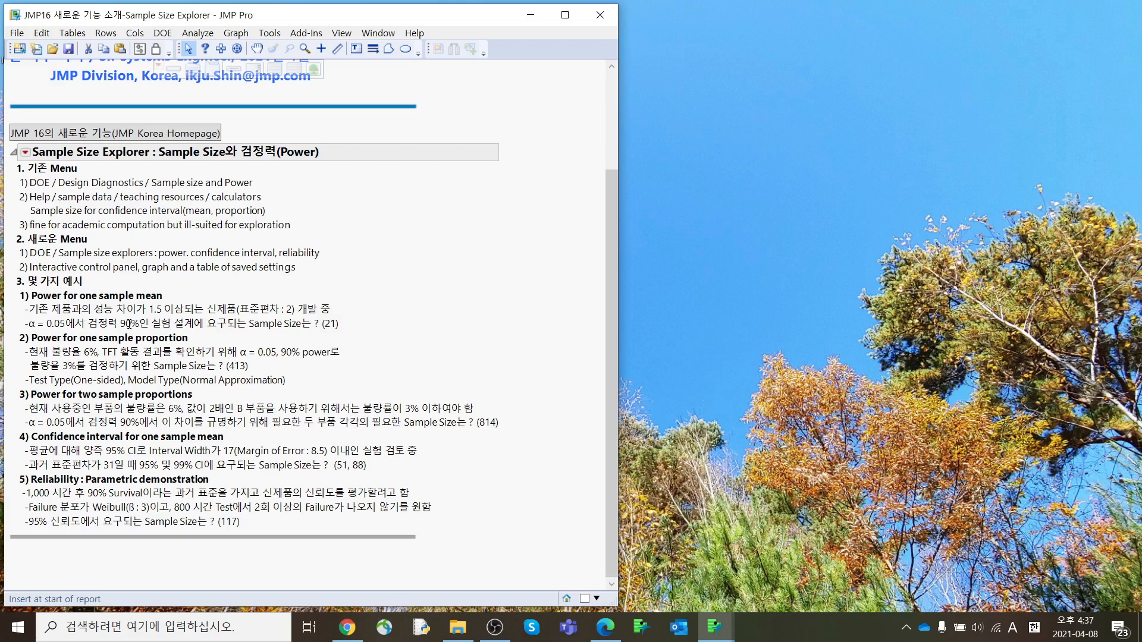
pyautogui.moveTo(392, 307)
pyautogui.mouseDown()
pyautogui.moveTo(264, 298)
pyautogui.moveTo(379, 318)
pyautogui.mouseUp()
pyautogui.press('Escape')
pyautogui.click(162, 33)
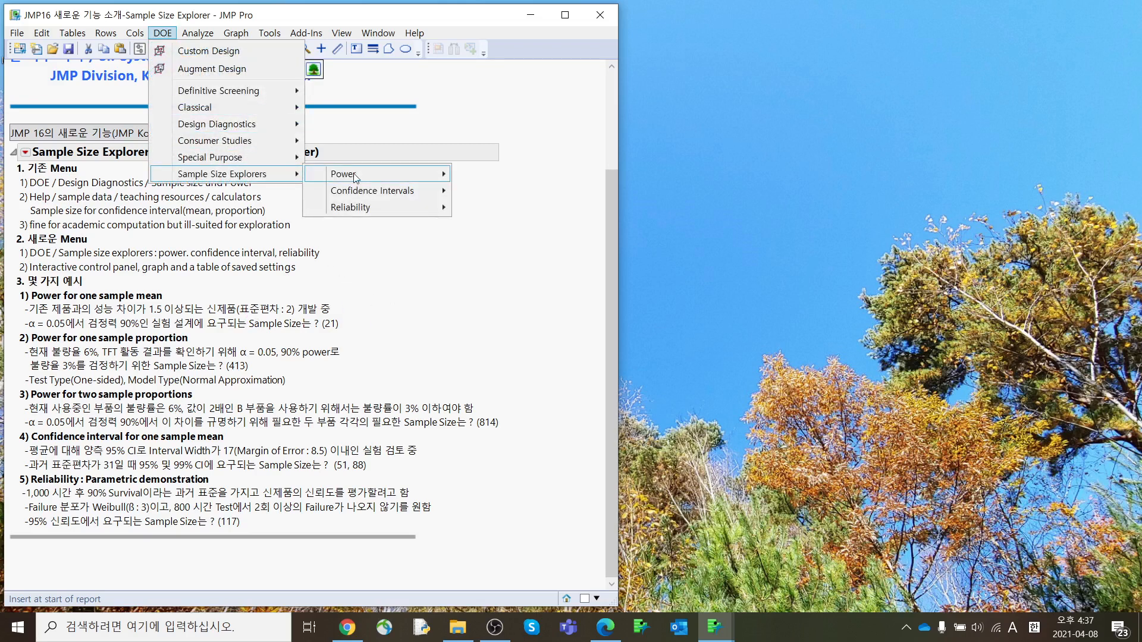
pyautogui.moveTo(357, 179)
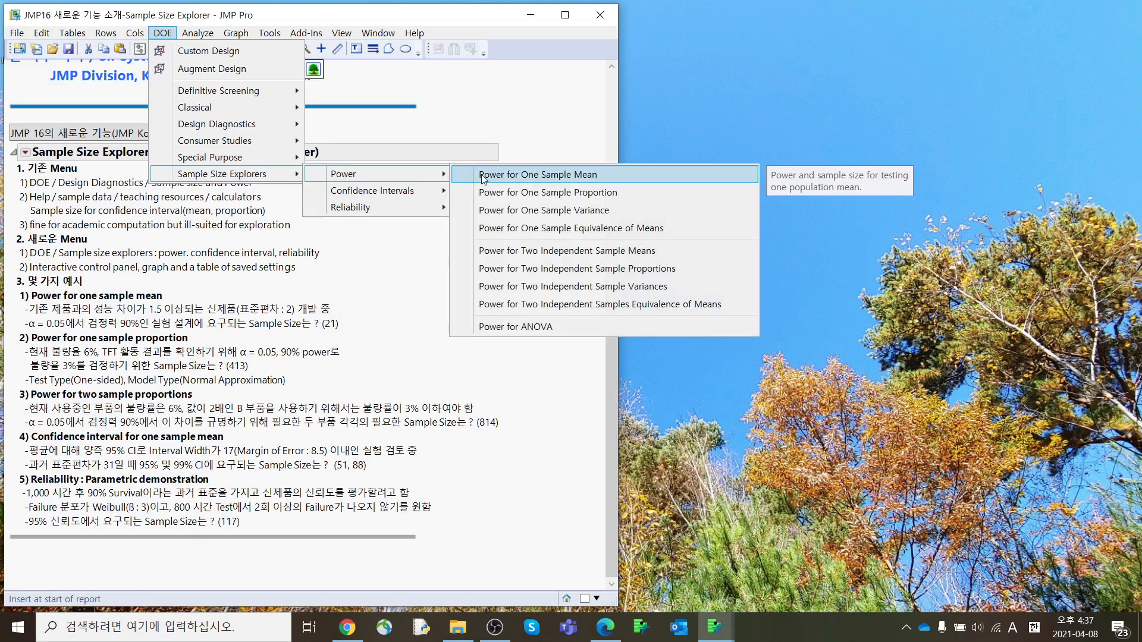
pyautogui.click(483, 174)
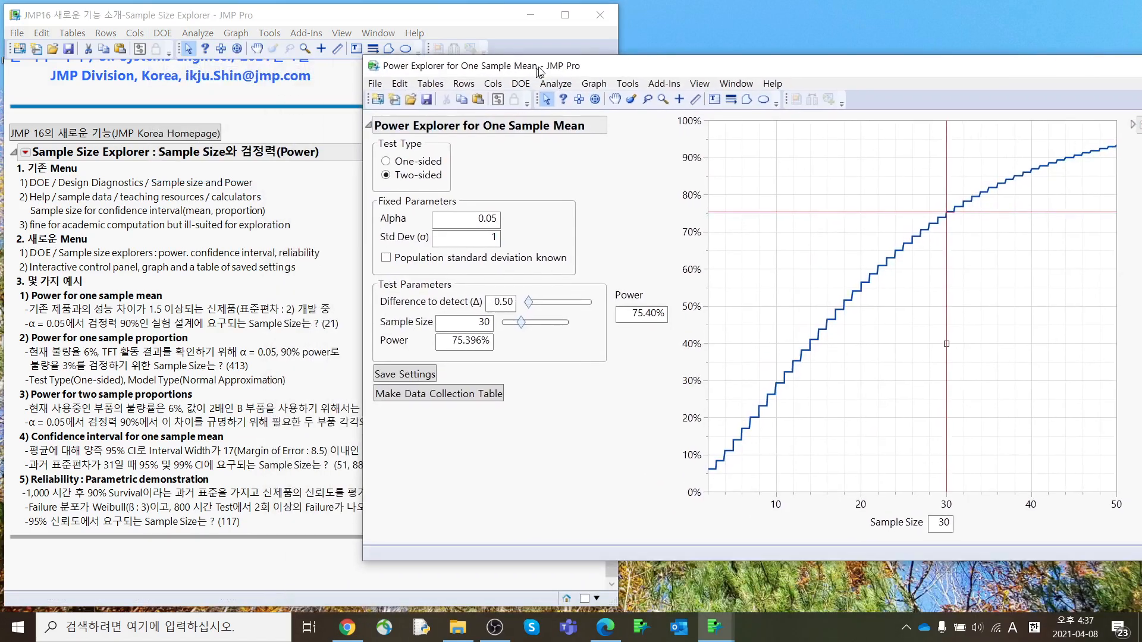
pyautogui.moveTo(539, 71); pyautogui.dragTo(543, 69)
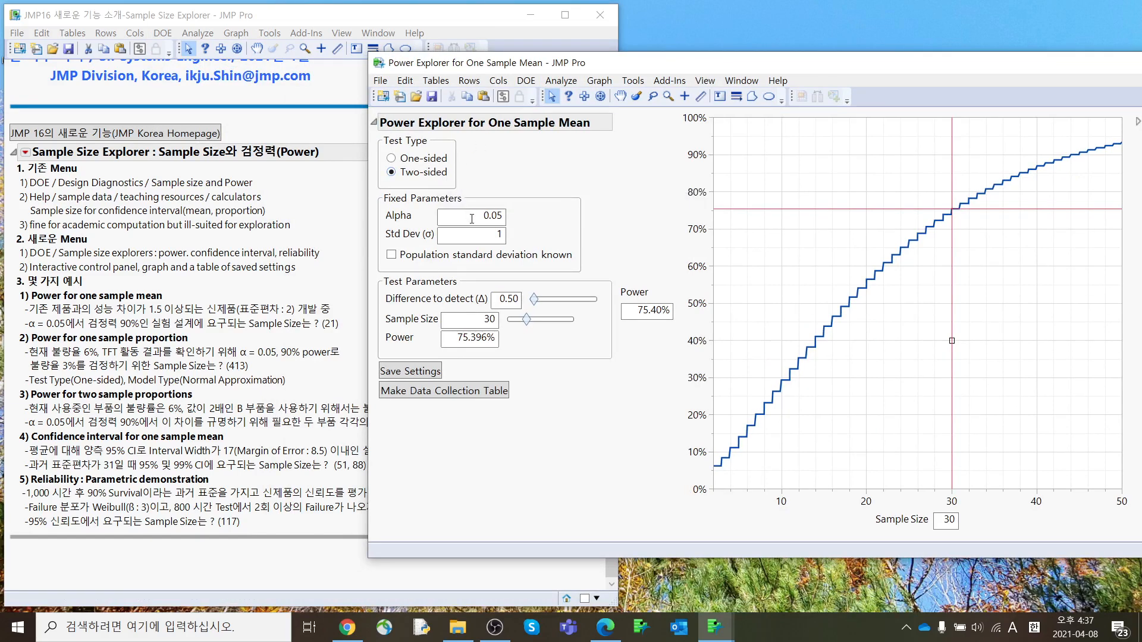
# Set the standard deviation to 2, the difference to detect to 1.5 and the power to 90 to solve for the sample size.
pyautogui.click(473, 238)
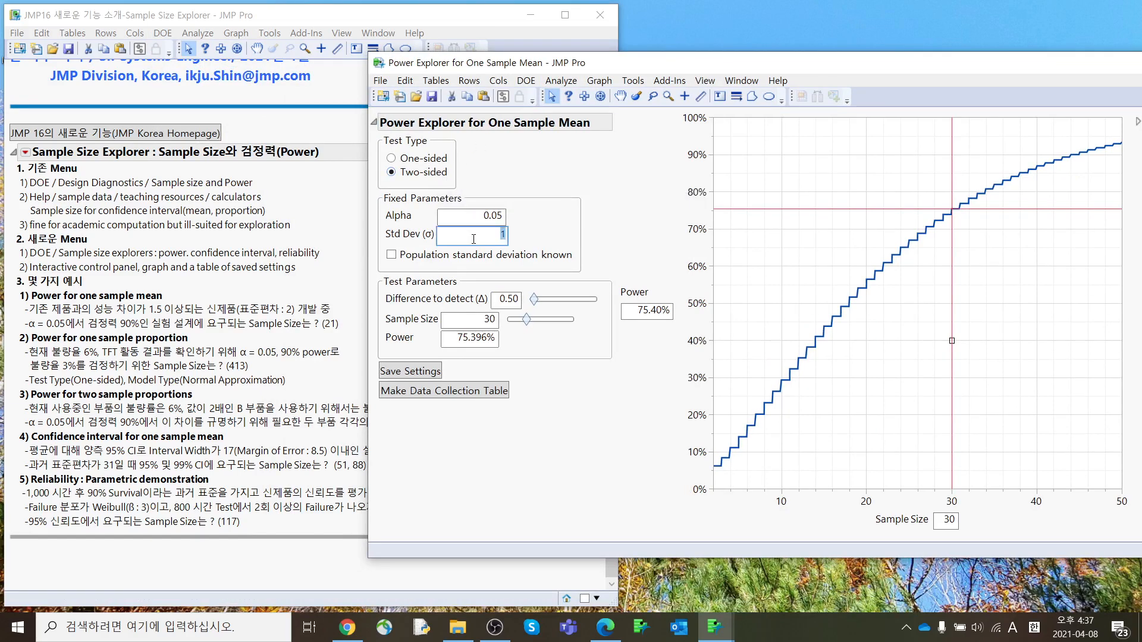
pyautogui.write('2')
pyautogui.click(511, 300)
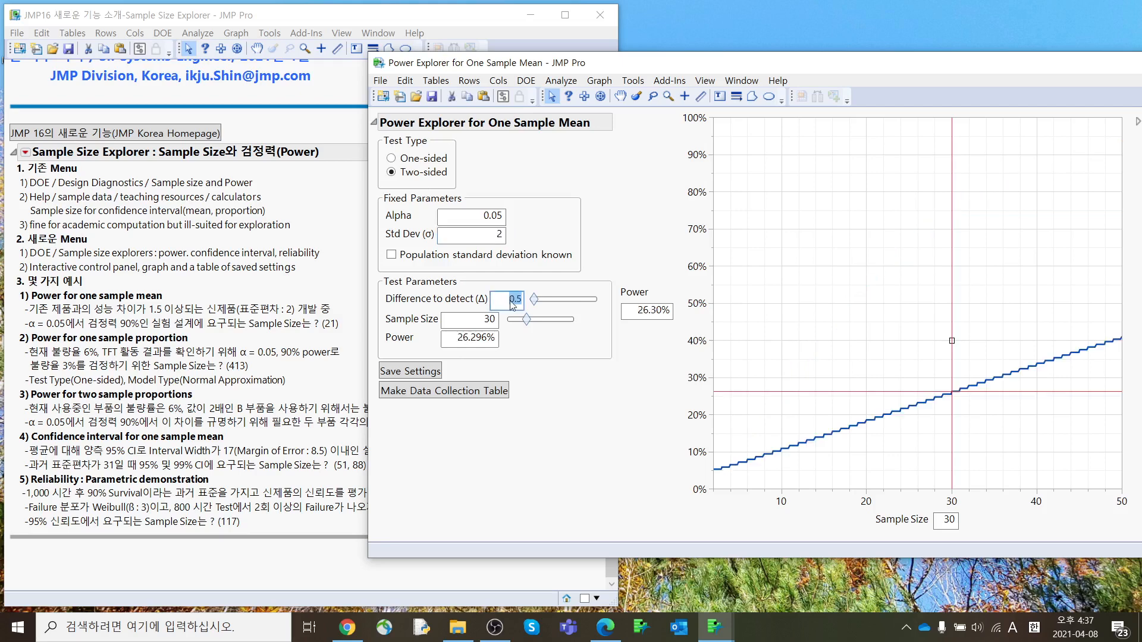
pyautogui.write('1.5')
pyautogui.click(498, 338)
pyautogui.write('90')
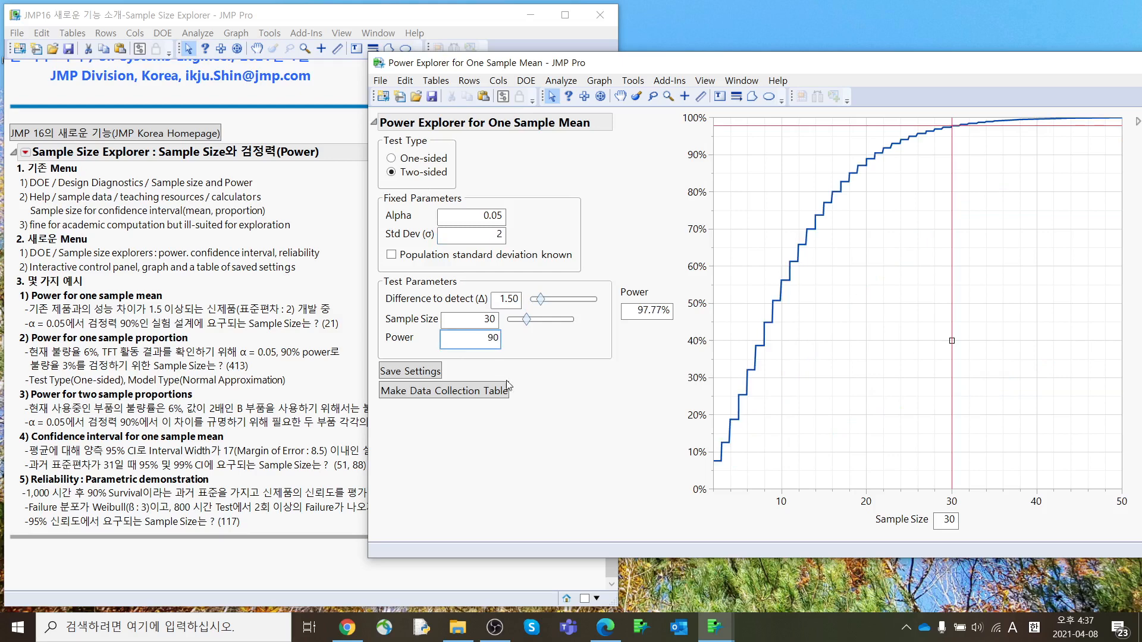
pyautogui.press('Return')
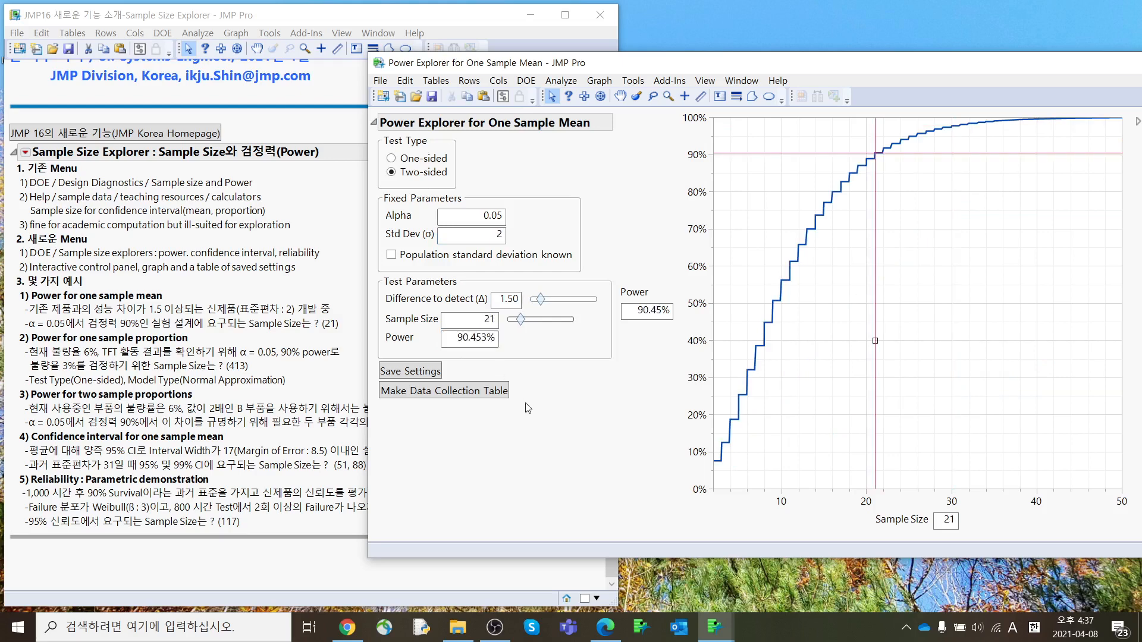
# Move the power explorer window so its Saved Settings area is fully in view, and save the current settings.
pyautogui.moveTo(1016, 520); pyautogui.dragTo(940, 513)
pyautogui.moveTo(861, 65); pyautogui.dragTo(557, 63)
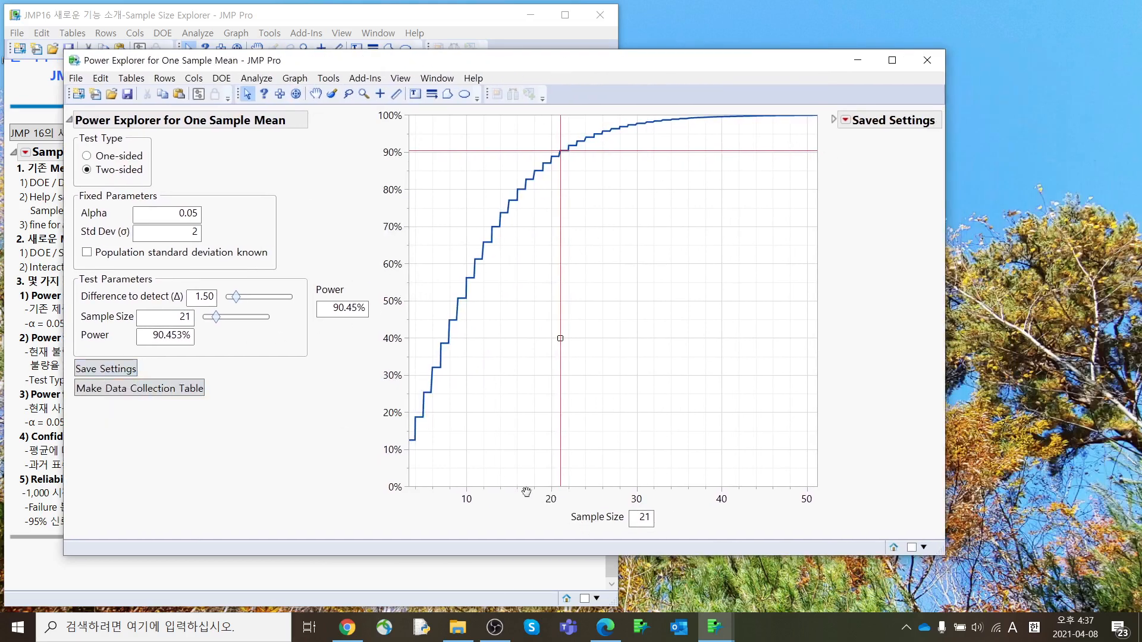
pyautogui.click(126, 372)
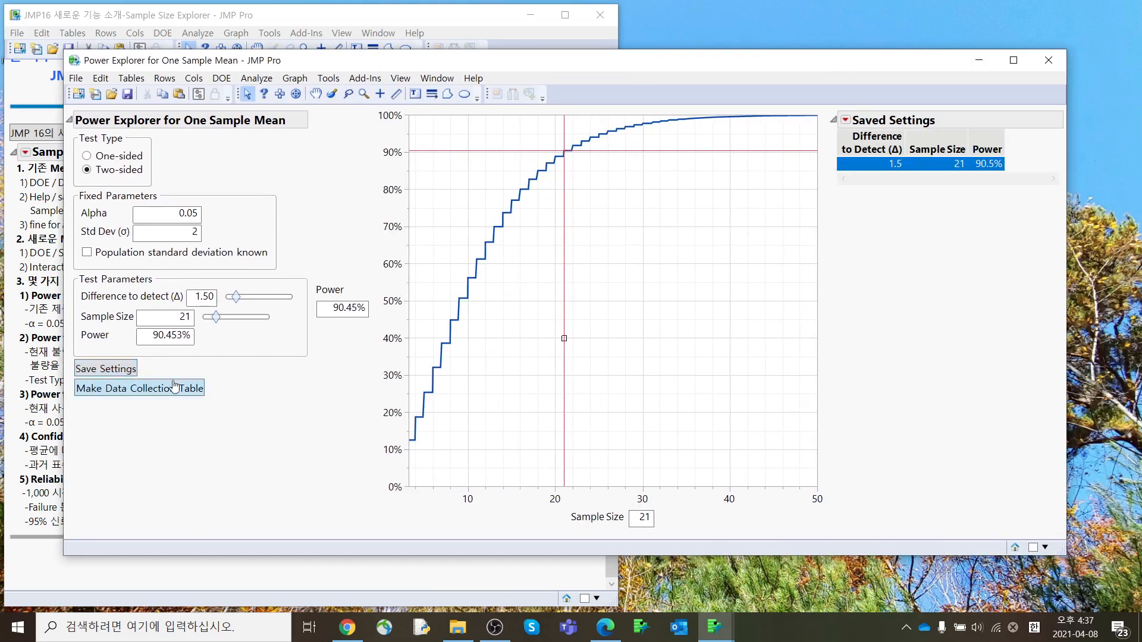
pyautogui.moveTo(945, 222)
pyautogui.mouseDown()
pyautogui.moveTo(859, 159)
pyautogui.moveTo(959, 205)
pyautogui.mouseUp()
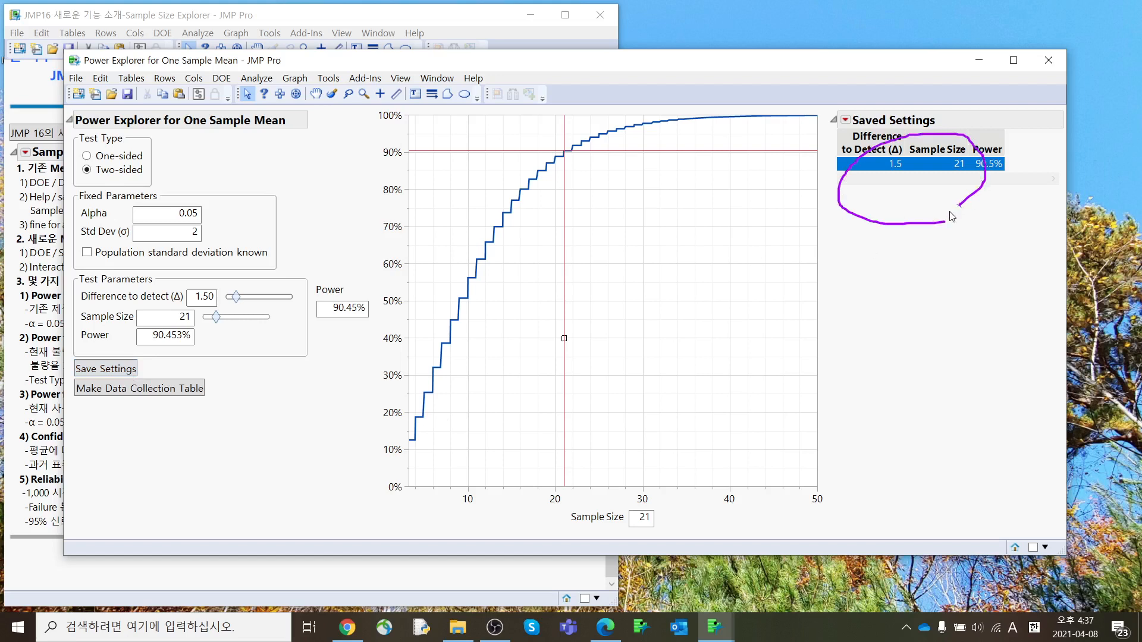
# Save two more settings from the power curve, one at sample size 13 and one at sample size 11.
pyautogui.moveTo(563, 340); pyautogui.dragTo(495, 399)
pyautogui.click(93, 370)
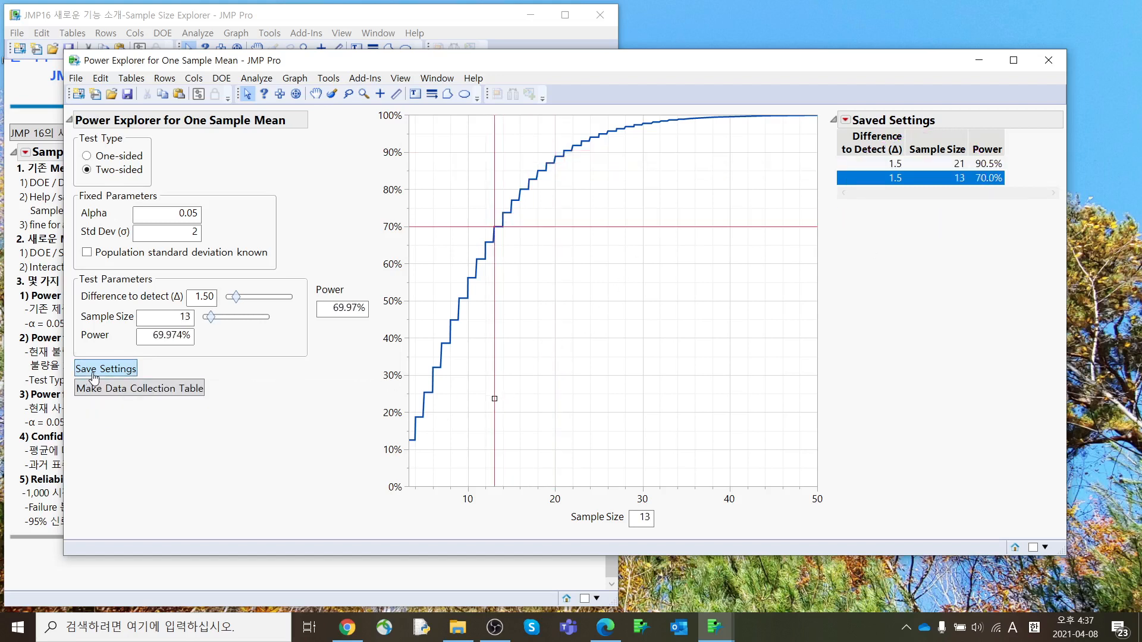
pyautogui.moveTo(494, 399); pyautogui.dragTo(476, 433)
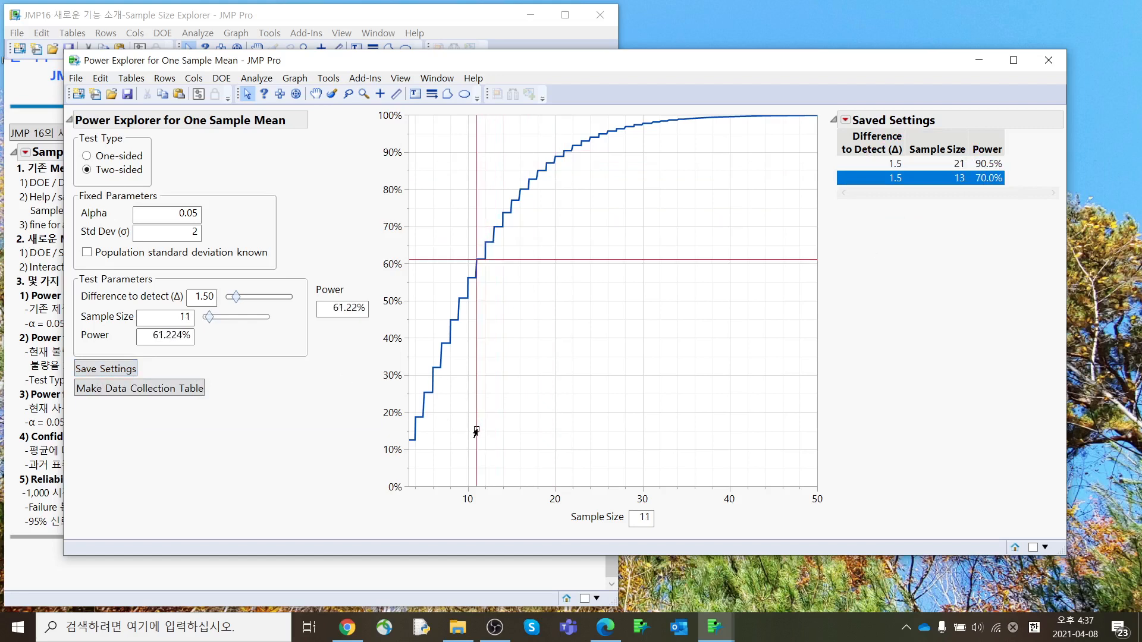
pyautogui.click(126, 371)
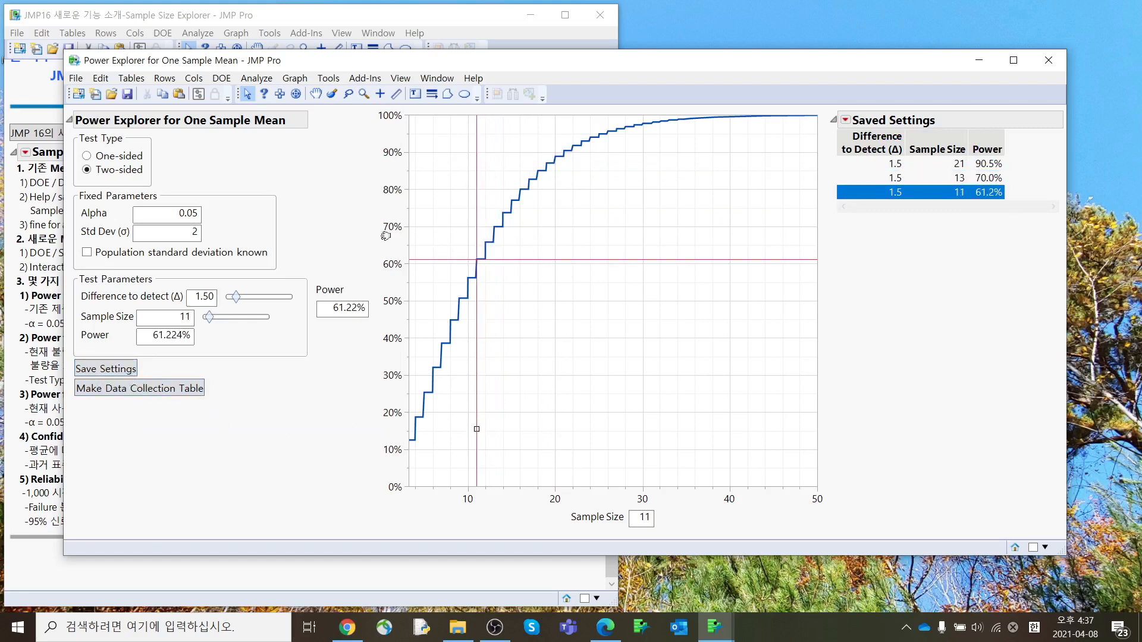
pyautogui.moveTo(1003, 250)
pyautogui.mouseDown()
pyautogui.moveTo(833, 192)
pyautogui.moveTo(990, 269)
pyautogui.mouseUp()
# Make a data table from the saved settings, widen its window to view every column, and close it without saving.
pyautogui.click(846, 121)
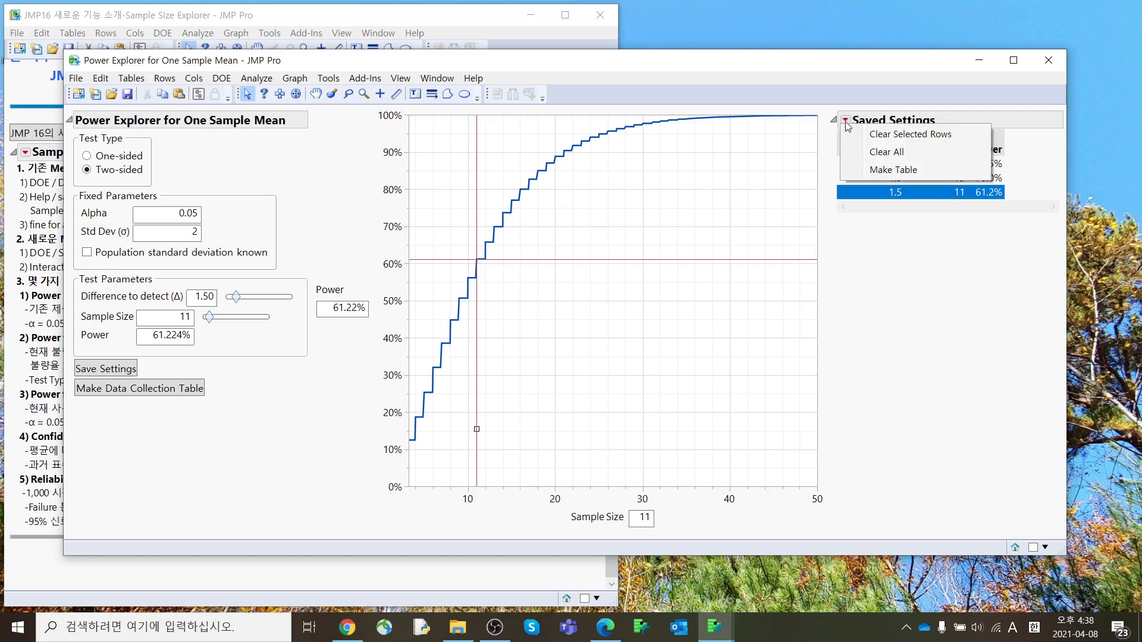
pyautogui.click(868, 169)
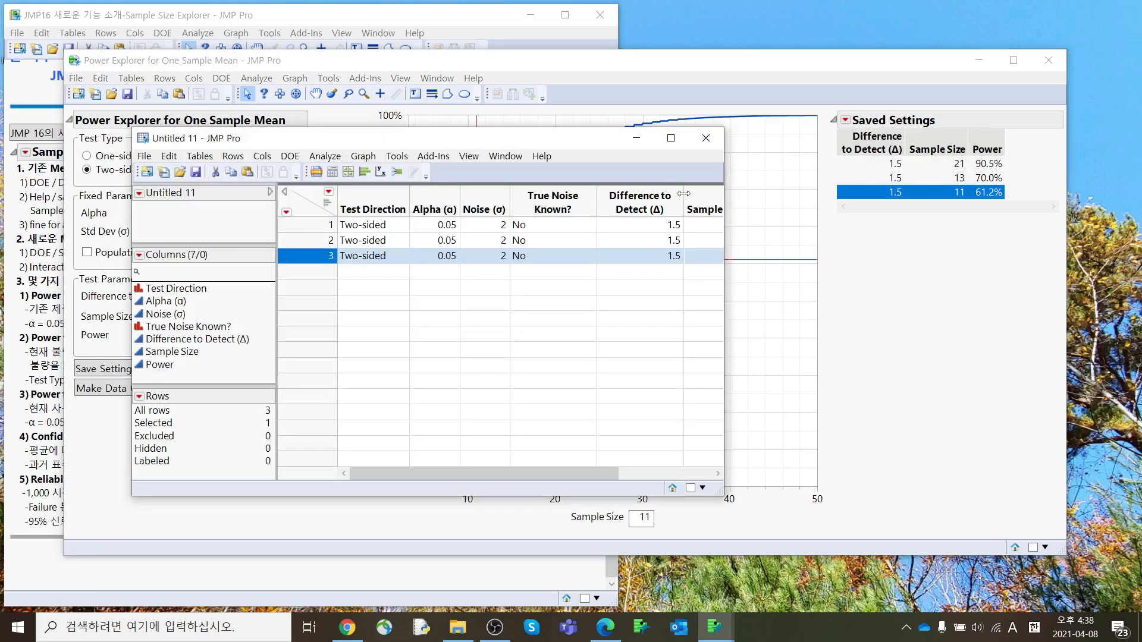
pyautogui.moveTo(724, 224); pyautogui.dragTo(990, 220)
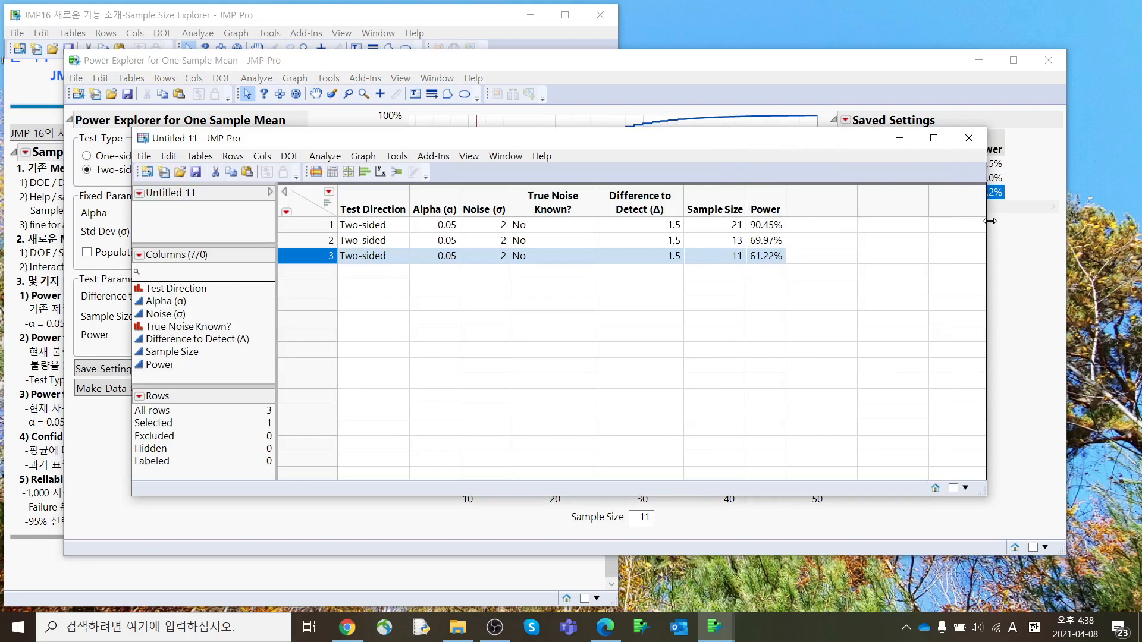
pyautogui.click(969, 138)
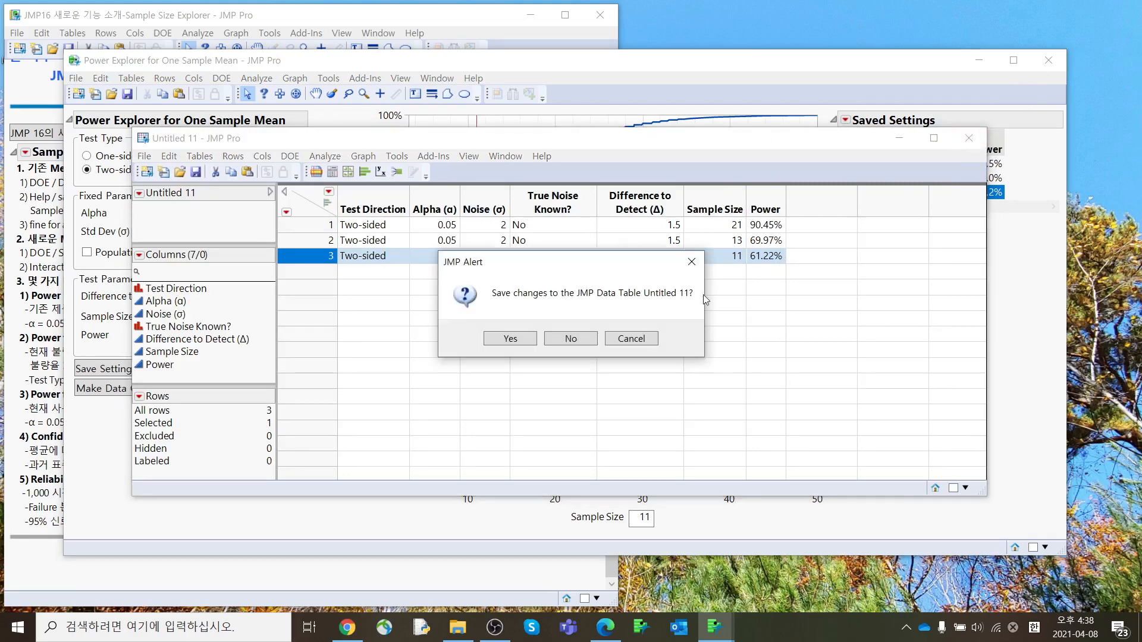
pyautogui.click(584, 340)
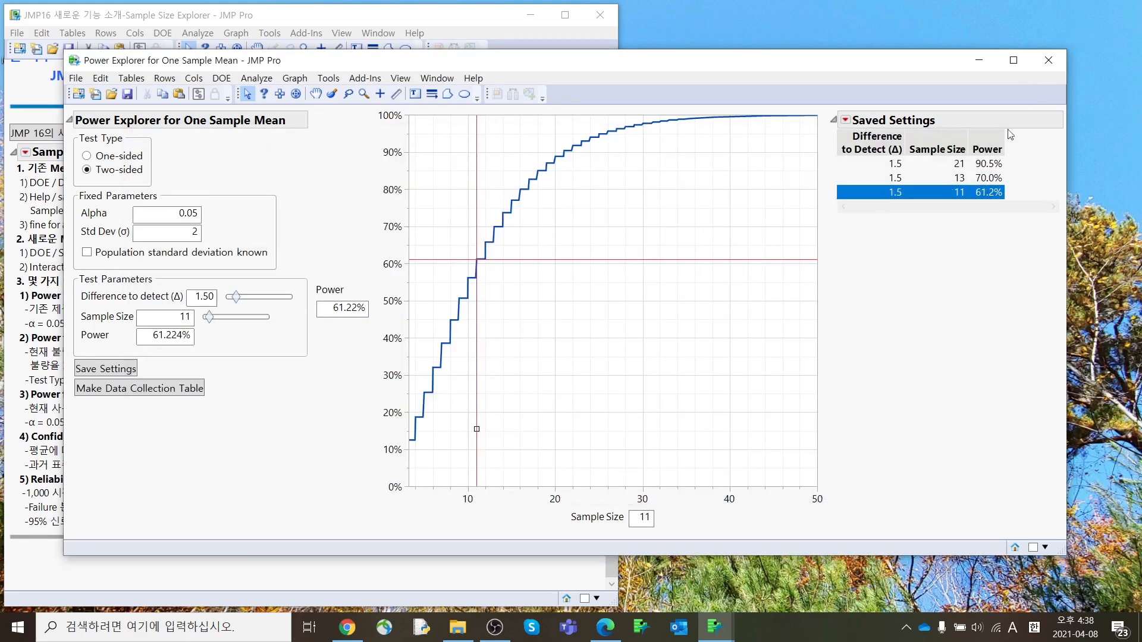
# Close the one sample mean explorer and open the sample size explorer Power for One Sample Proportion.
pyautogui.click(1055, 60)
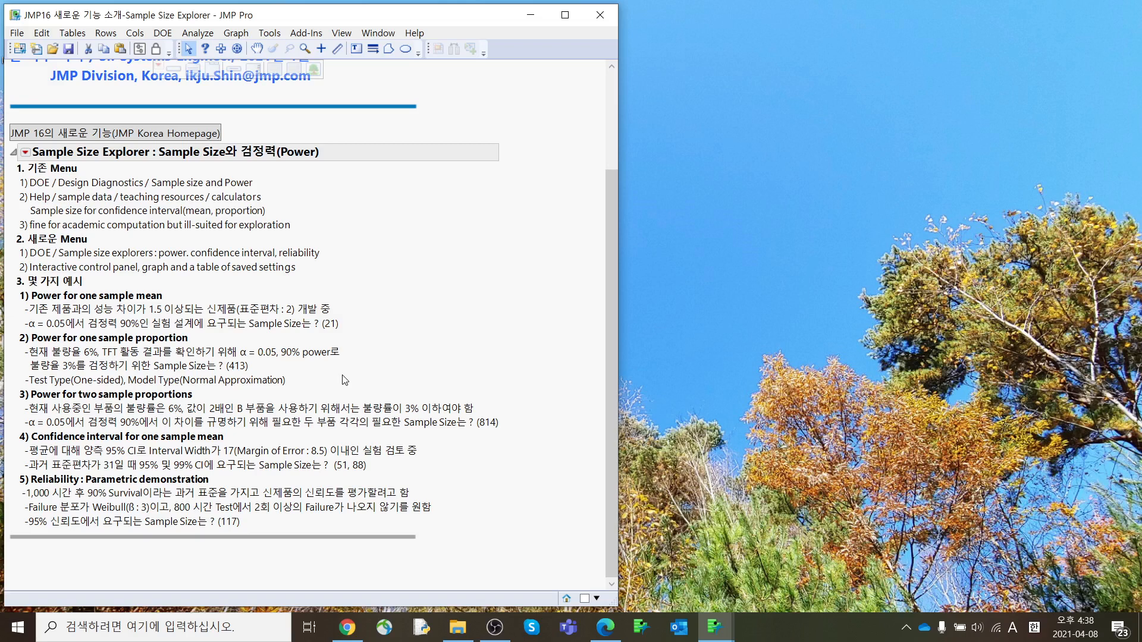
pyautogui.click(172, 42)
pyautogui.moveTo(214, 178)
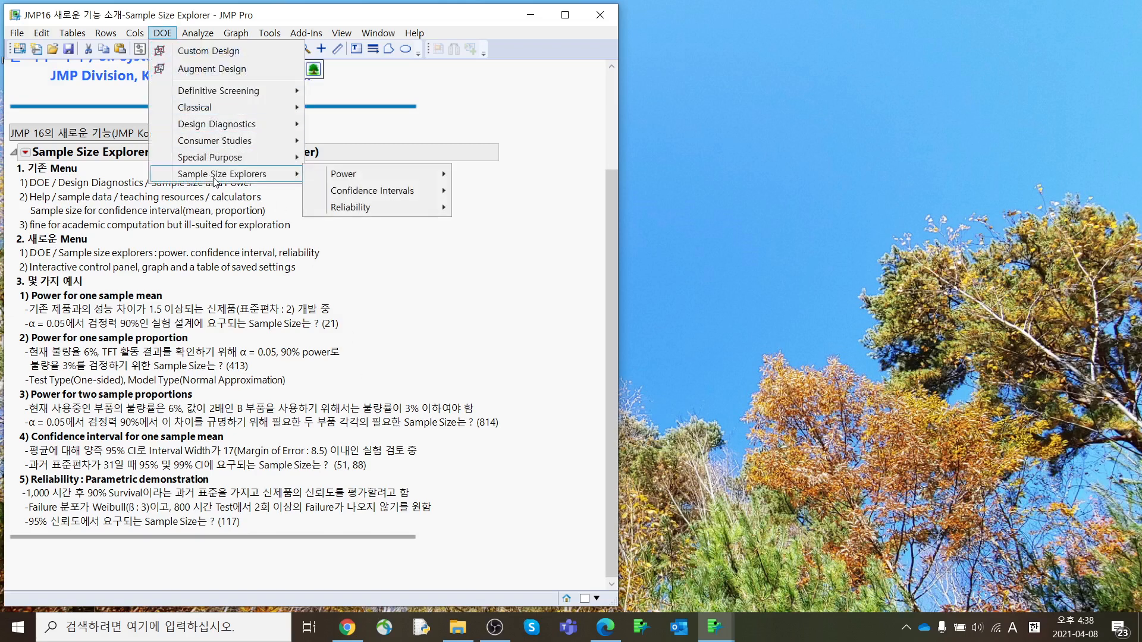
pyautogui.moveTo(344, 176)
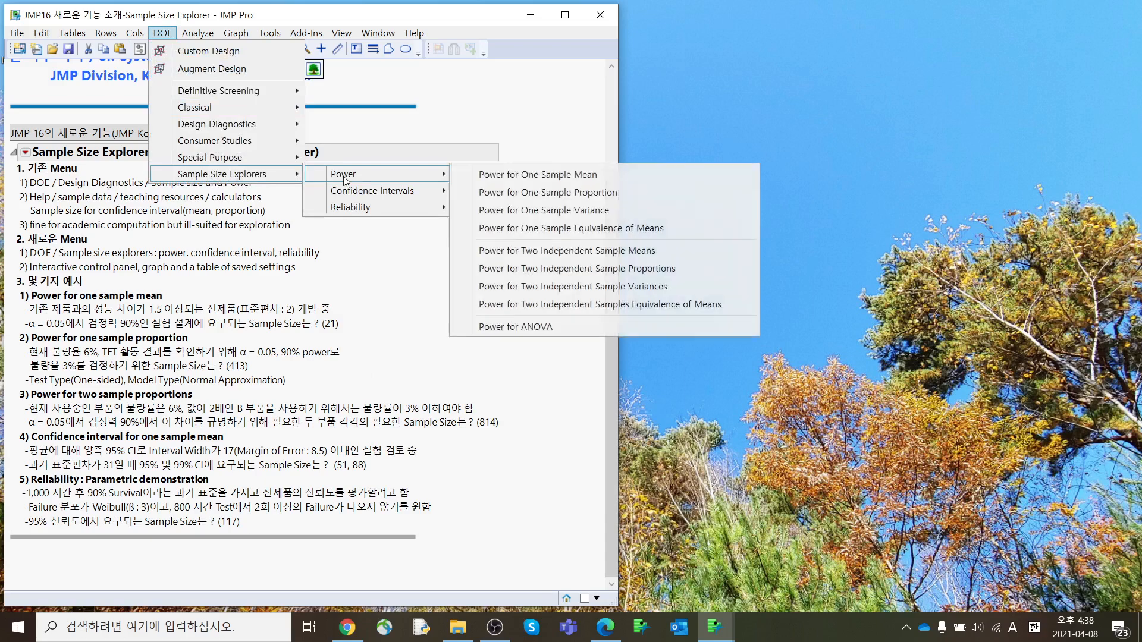
pyautogui.click(533, 194)
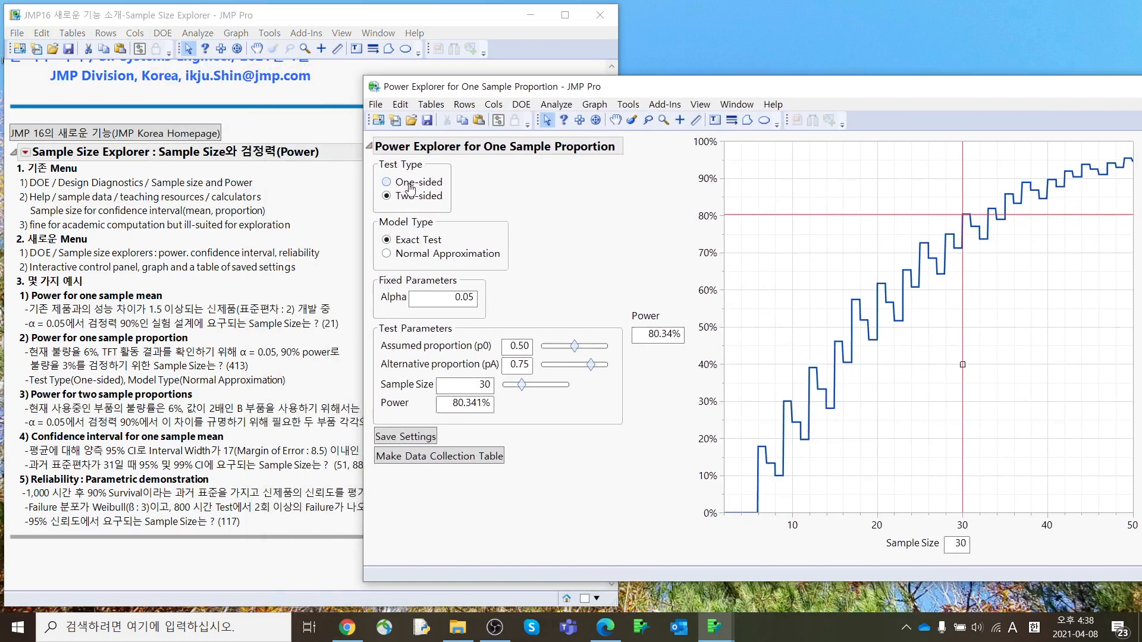
# Choose a one-sided test with normal approximation, and set the assumed proportion to 0.06 and the alternative proportion to 0.03.
pyautogui.click(409, 182)
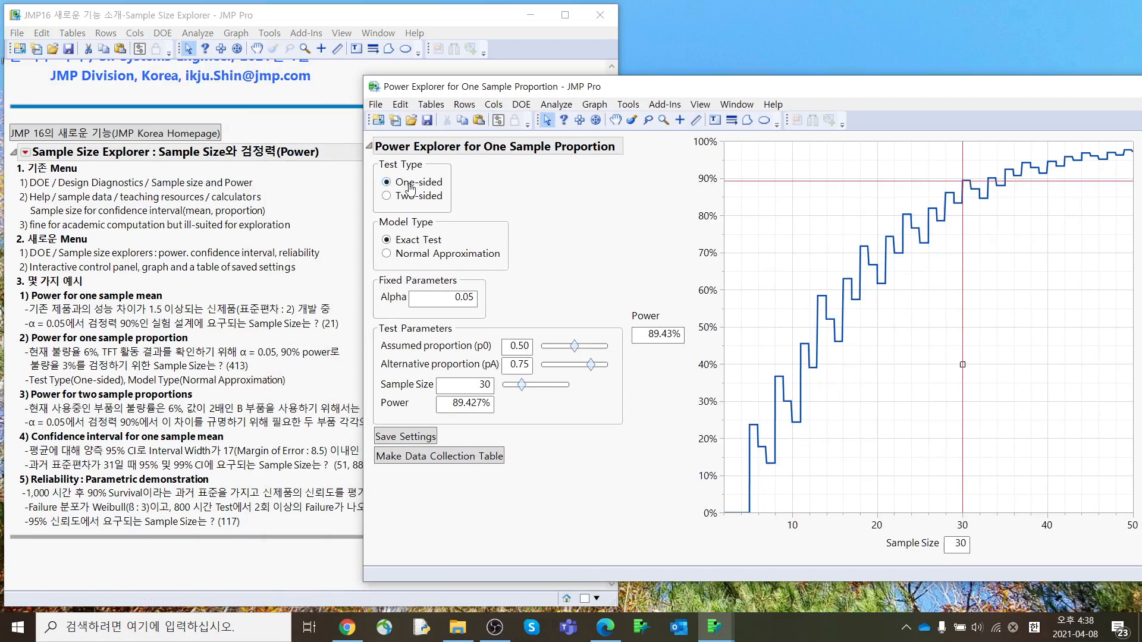
pyautogui.click(426, 256)
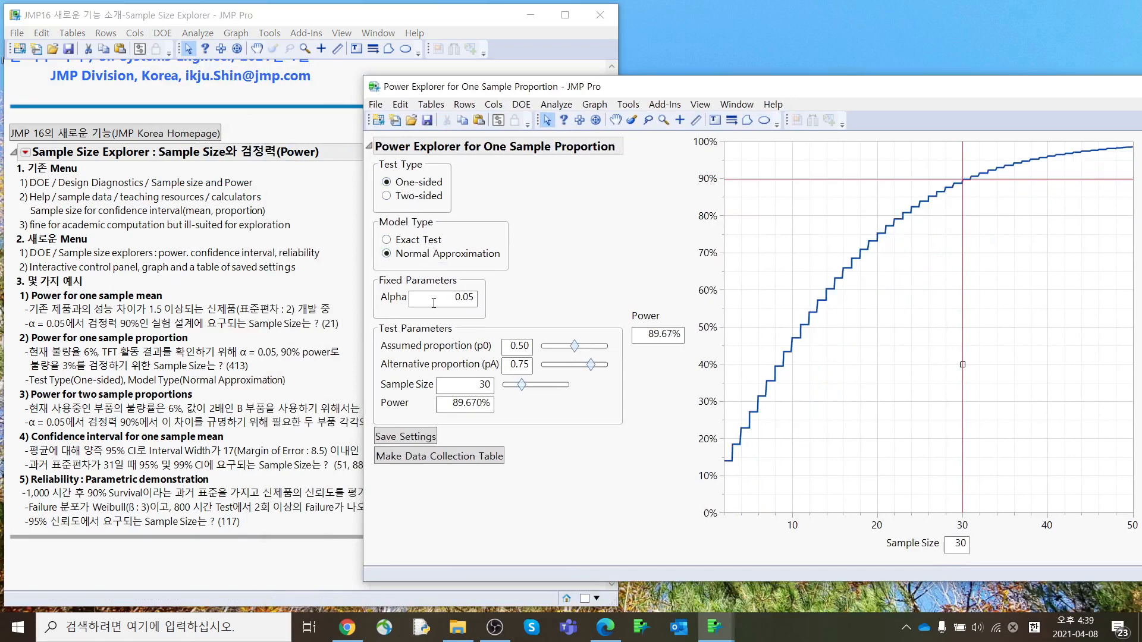
pyautogui.click(524, 346)
pyautogui.press('BackSpace')
pyautogui.write('6')
pyautogui.press('Tab')
pyautogui.write('0.')
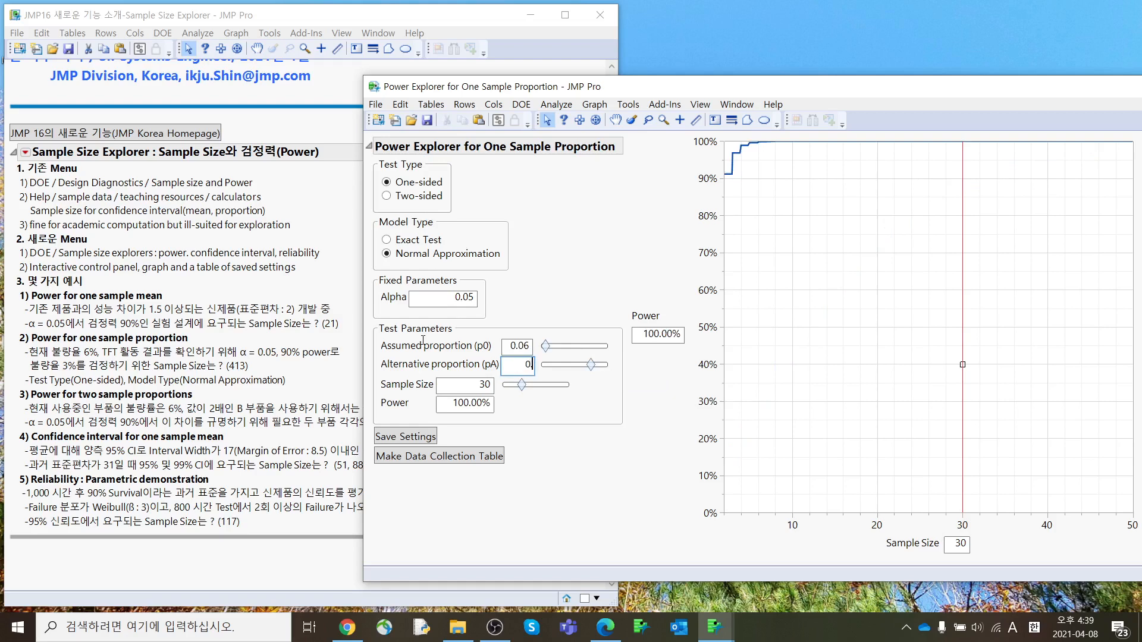
pyautogui.write('03')
pyautogui.press('Return')
# Set the power to 0.9 to solve for the one sample proportion test's sample size.
pyautogui.click(481, 410)
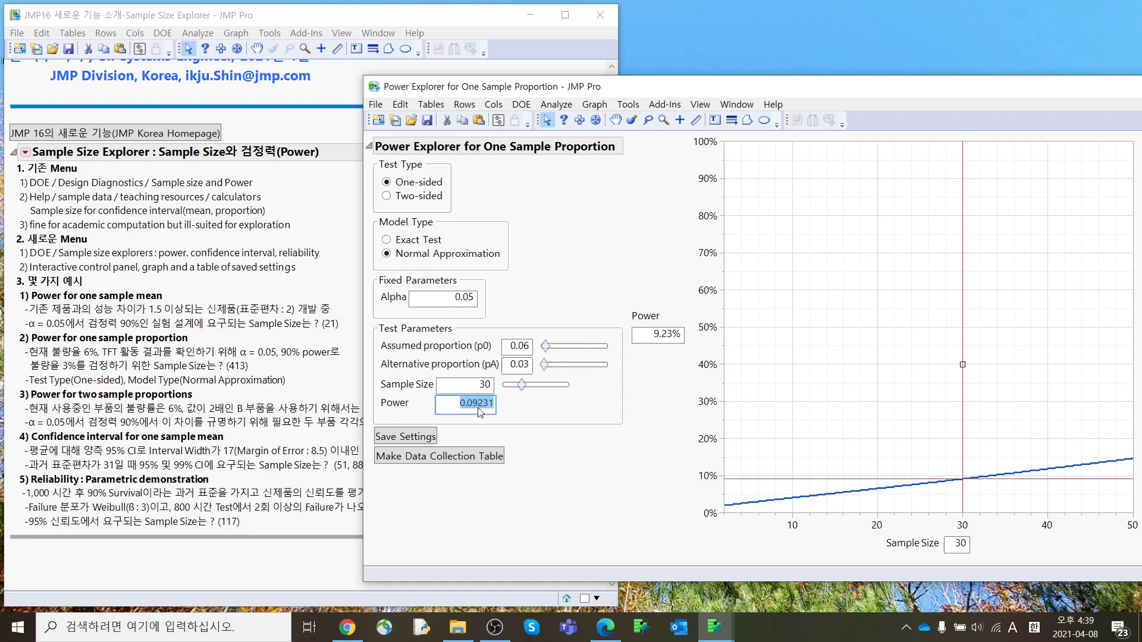
pyautogui.write('0.9')
pyautogui.press('Return')
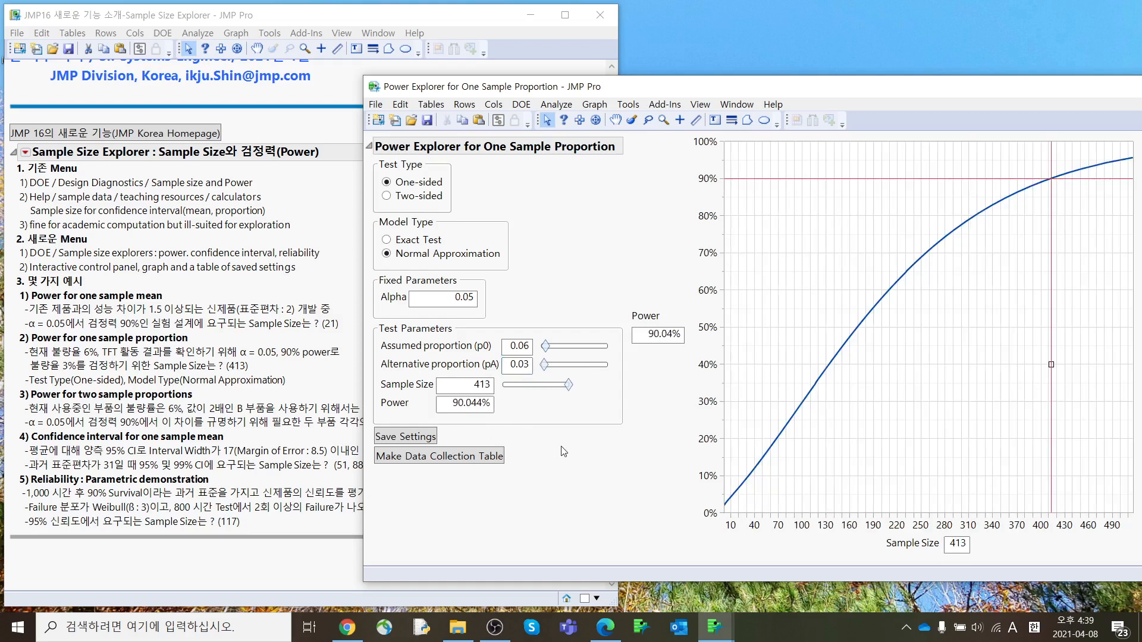
# Move the one sample proportion explorer to view its full power curve and Saved Settings area, and close the explorer.
pyautogui.moveTo(877, 88); pyautogui.dragTo(541, 48)
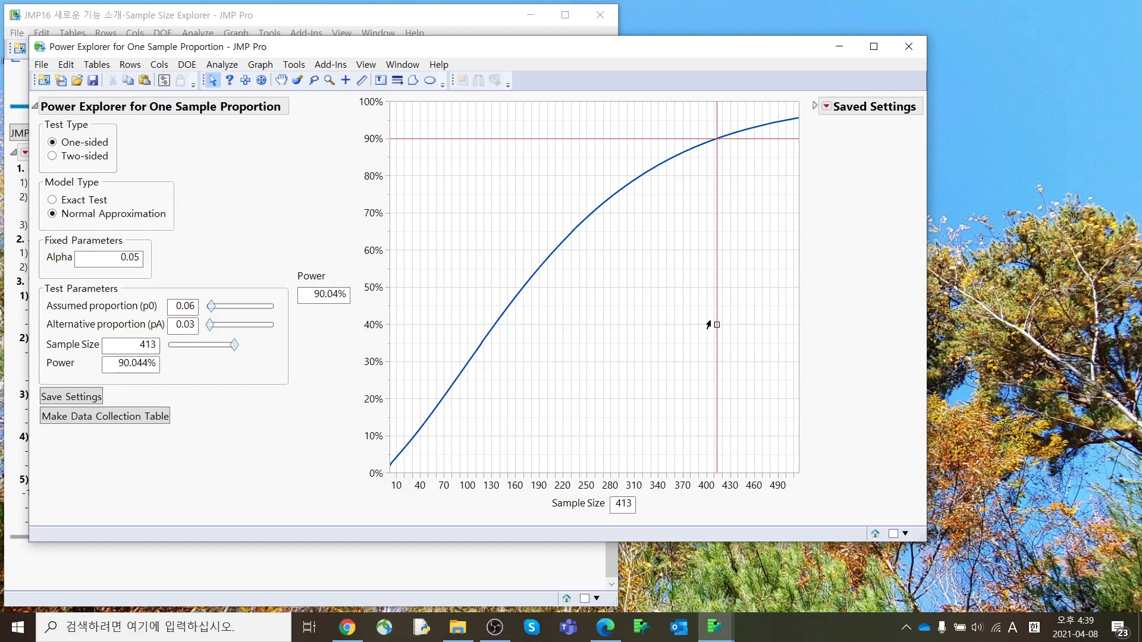
pyautogui.moveTo(891, 47); pyautogui.dragTo(981, 55)
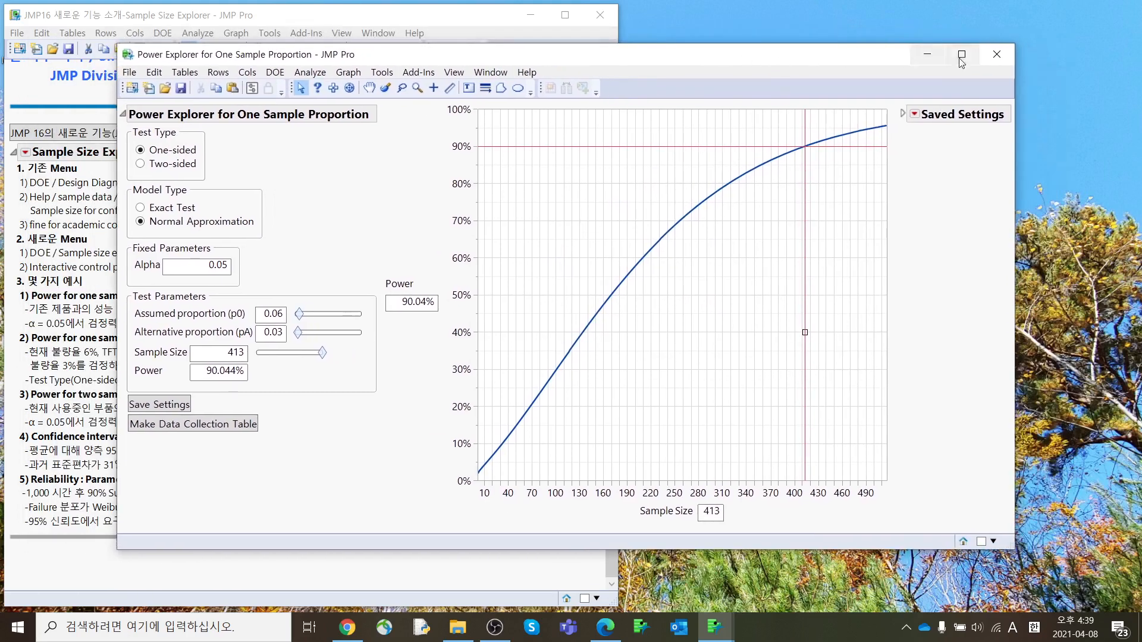
pyautogui.click(987, 55)
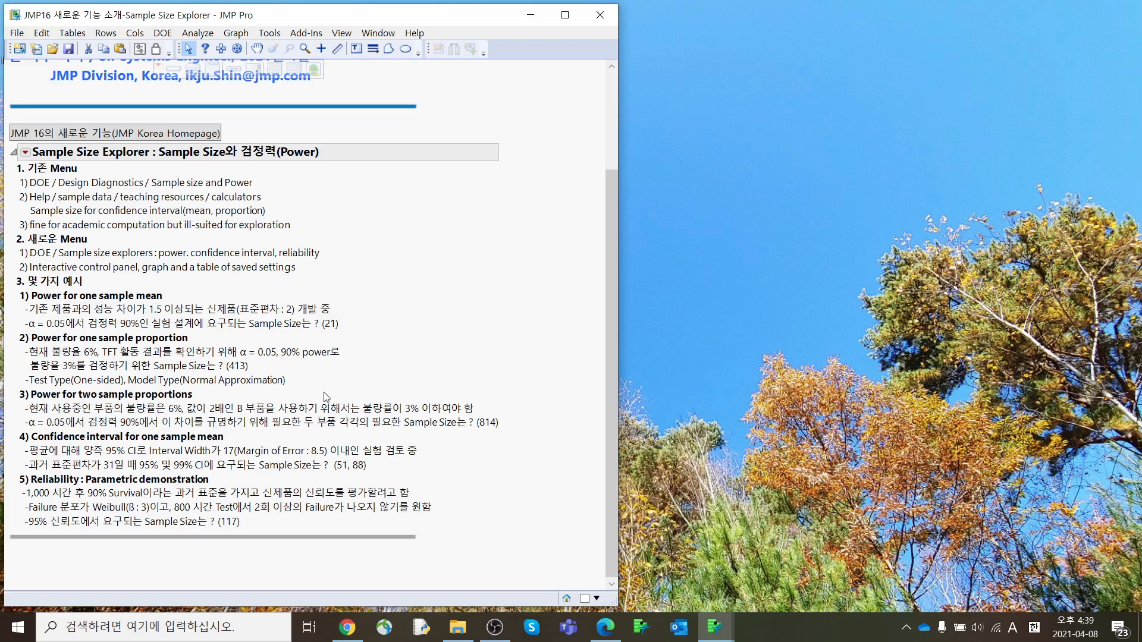
# Open the sample size explorer Power for Two Independent Sample Proportions and place its window beside the example notes.
pyautogui.moveTo(348, 435); pyautogui.dragTo(464, 429)
pyautogui.click(165, 38)
pyautogui.moveTo(205, 177)
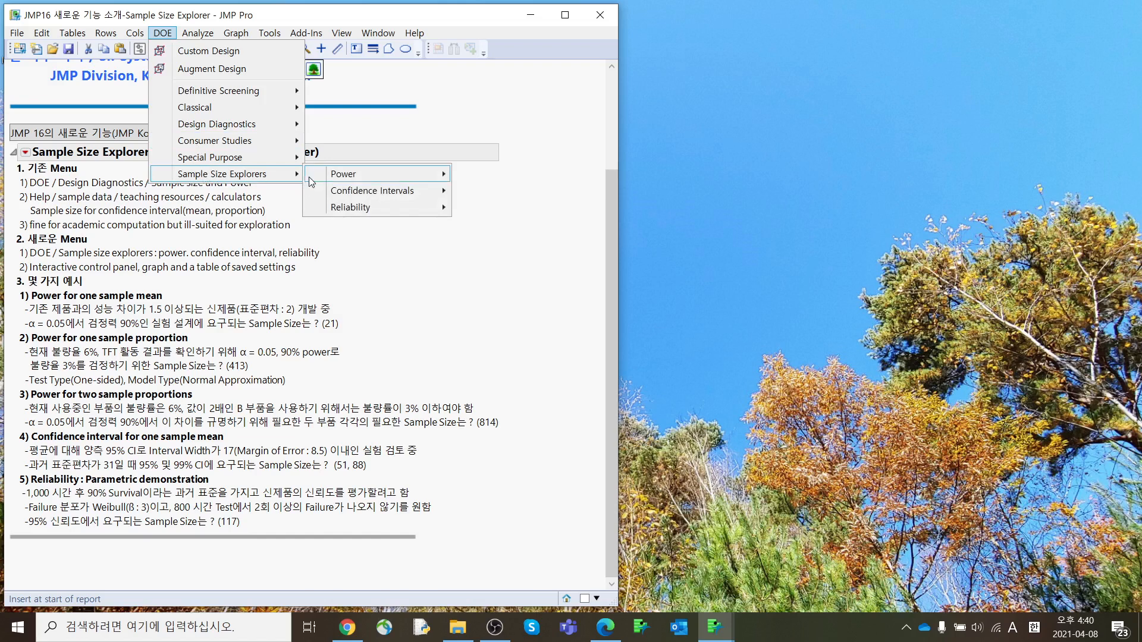
pyautogui.moveTo(318, 181)
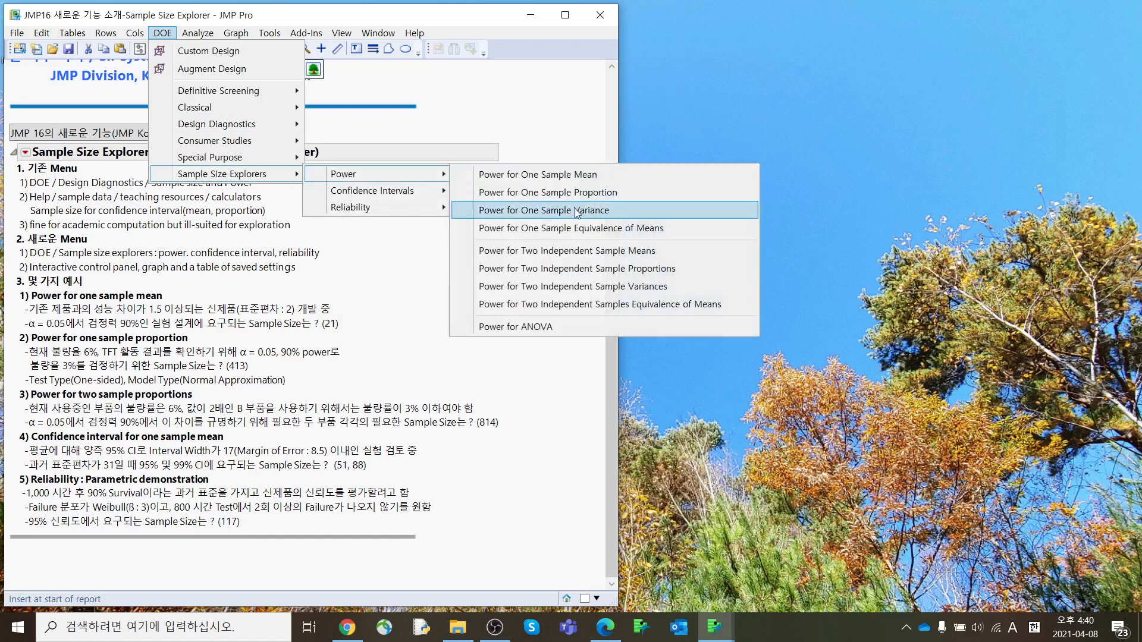
pyautogui.click(581, 269)
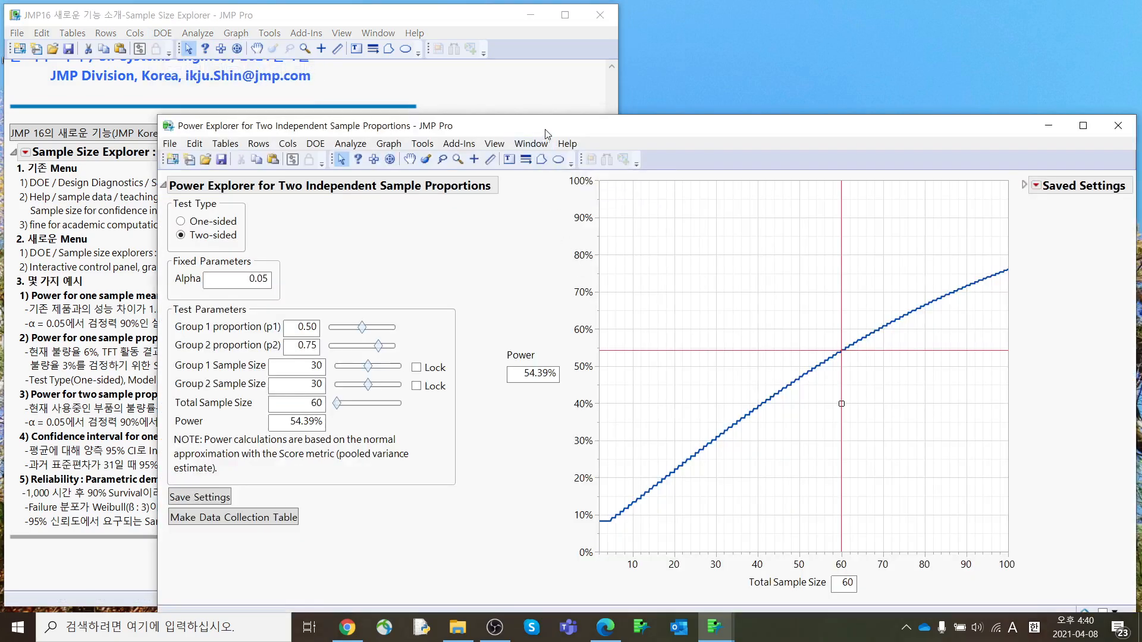
pyautogui.moveTo(544, 133); pyautogui.dragTo(750, 71)
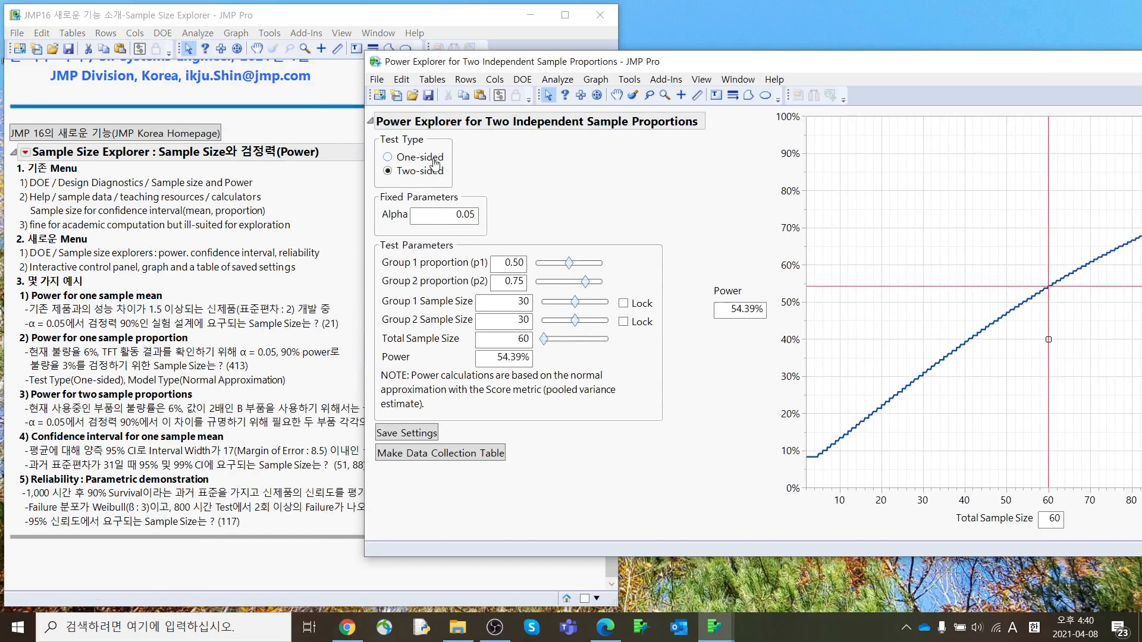
# Set the group 1 proportion to 0.06 and the group 2 proportion to 0.03.
pyautogui.click(521, 263)
pyautogui.write('0.06')
pyautogui.click(513, 282)
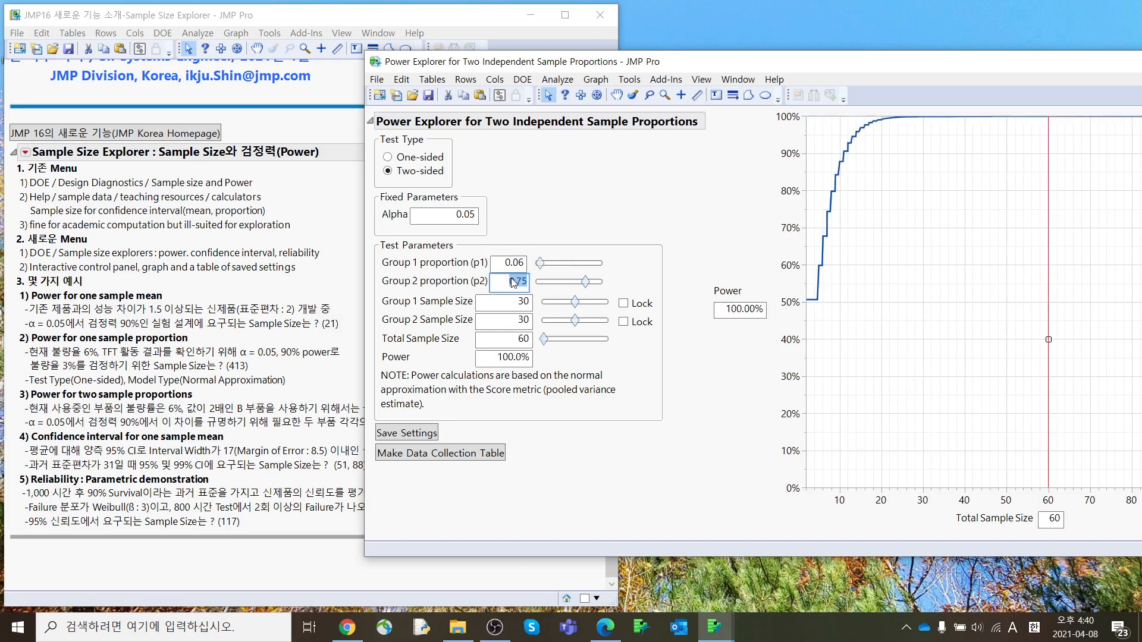
pyautogui.write('0.03')
pyautogui.press('Return')
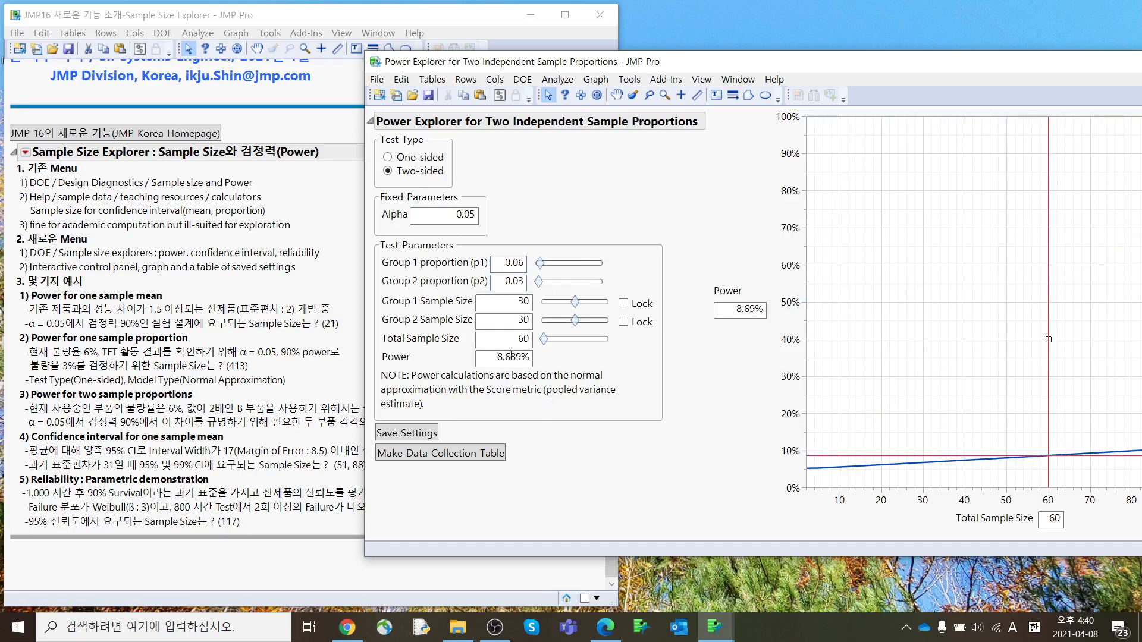
# Set the power to 90% to solve for the group sample sizes under the two-sided test.
pyautogui.click(513, 359)
pyautogui.write('0.9')
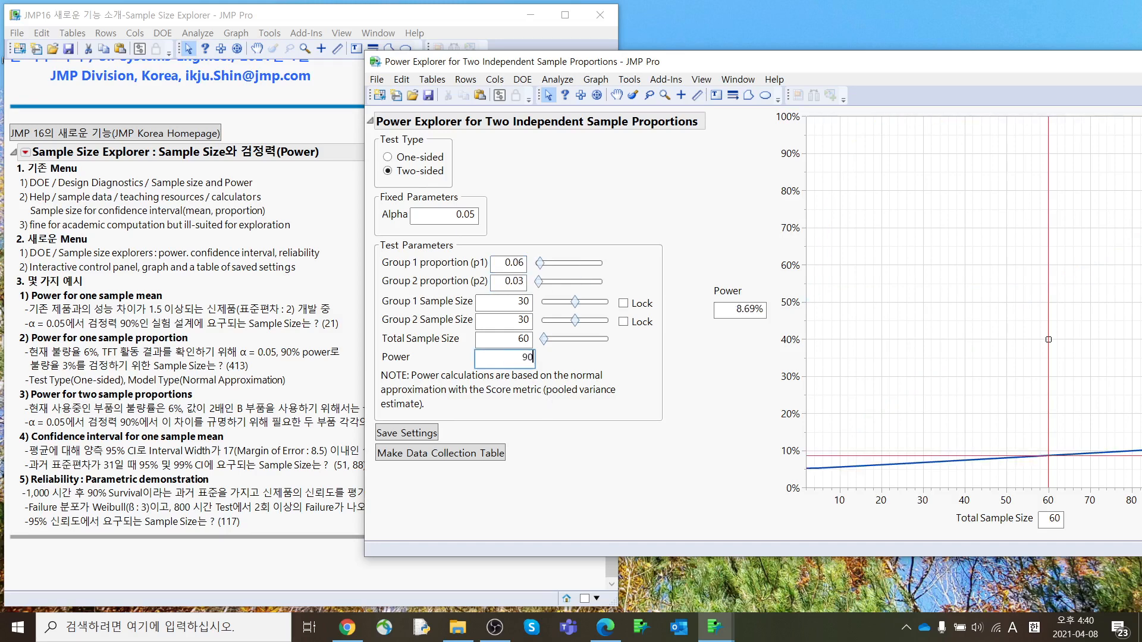
pyautogui.press('Return')
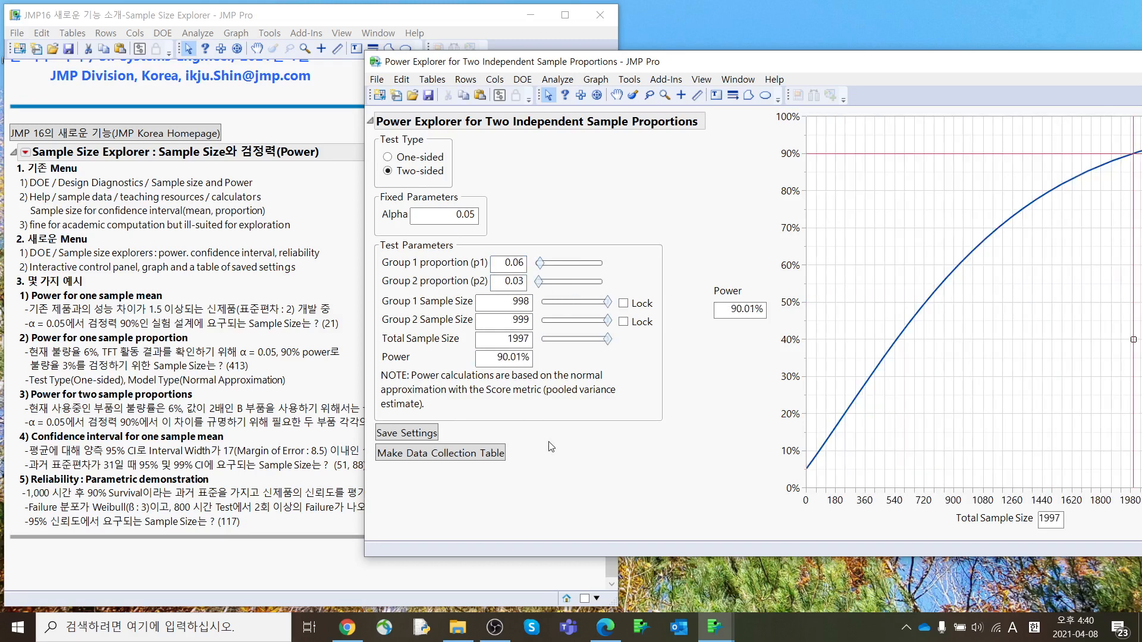
# Switch to a one-sided test and enter a power of 0.9 to solve again for the group sample sizes.
pyautogui.click(417, 157)
pyautogui.click(511, 358)
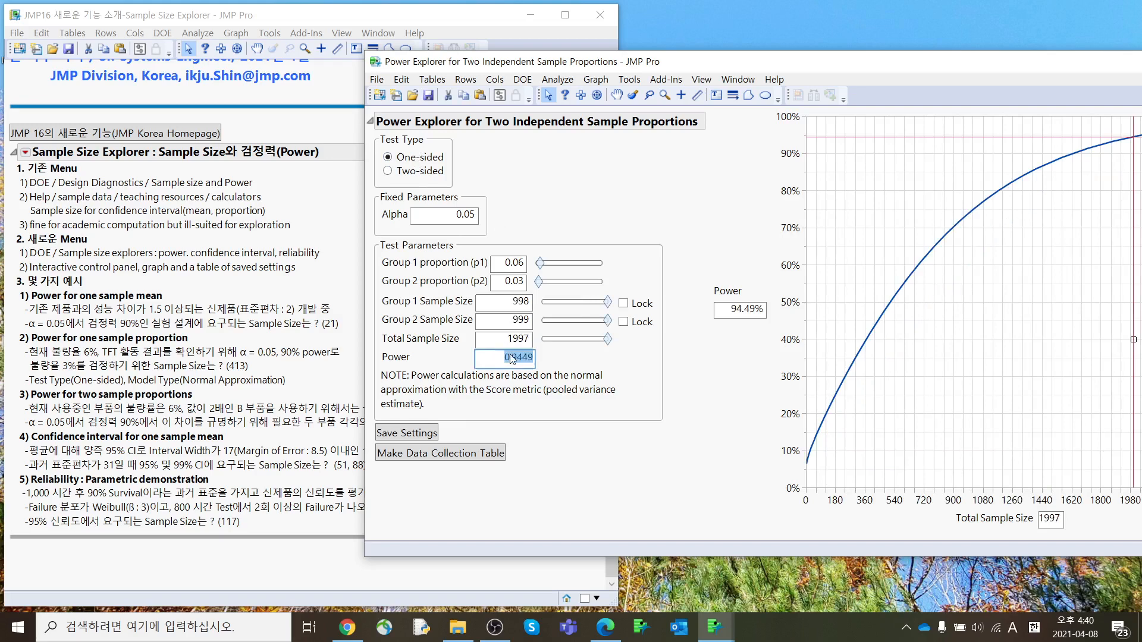
pyautogui.write('0.9')
pyautogui.press('Return')
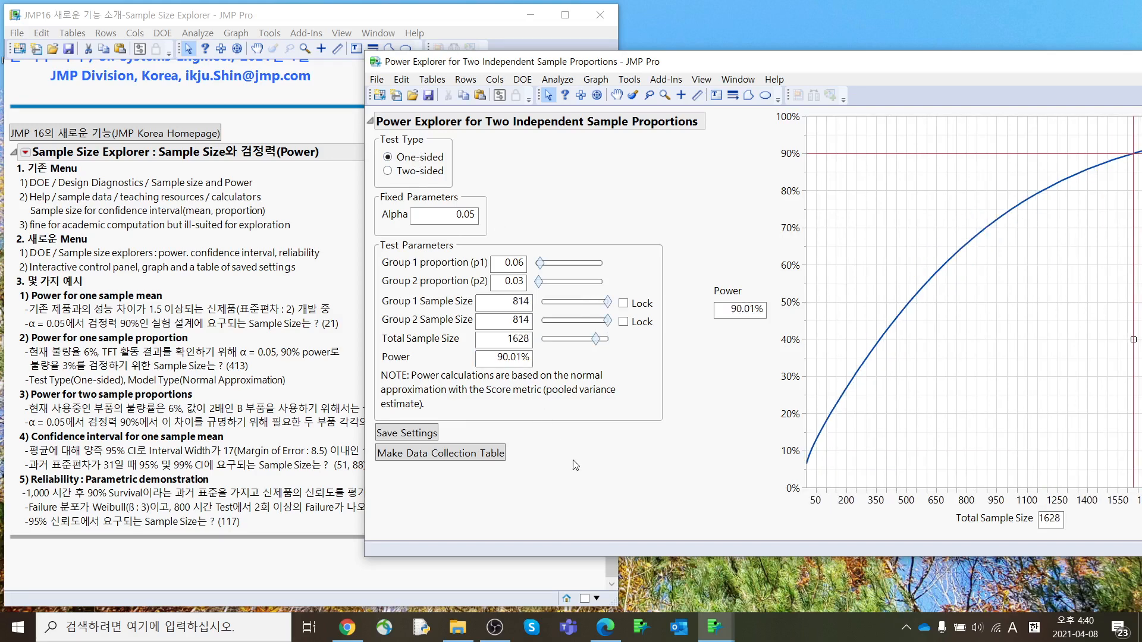
# Move the two sample proportions explorer to compare it with the notes and view its full curve, and close it.
pyautogui.moveTo(501, 69); pyautogui.dragTo(575, 49)
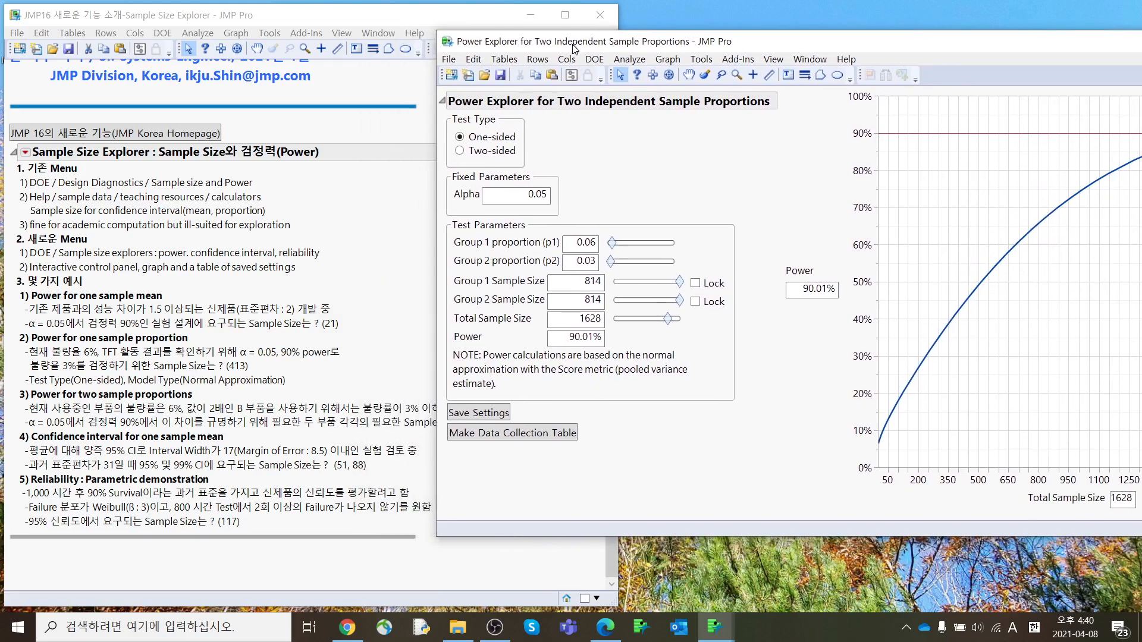
pyautogui.moveTo(761, 50); pyautogui.dragTo(442, 52)
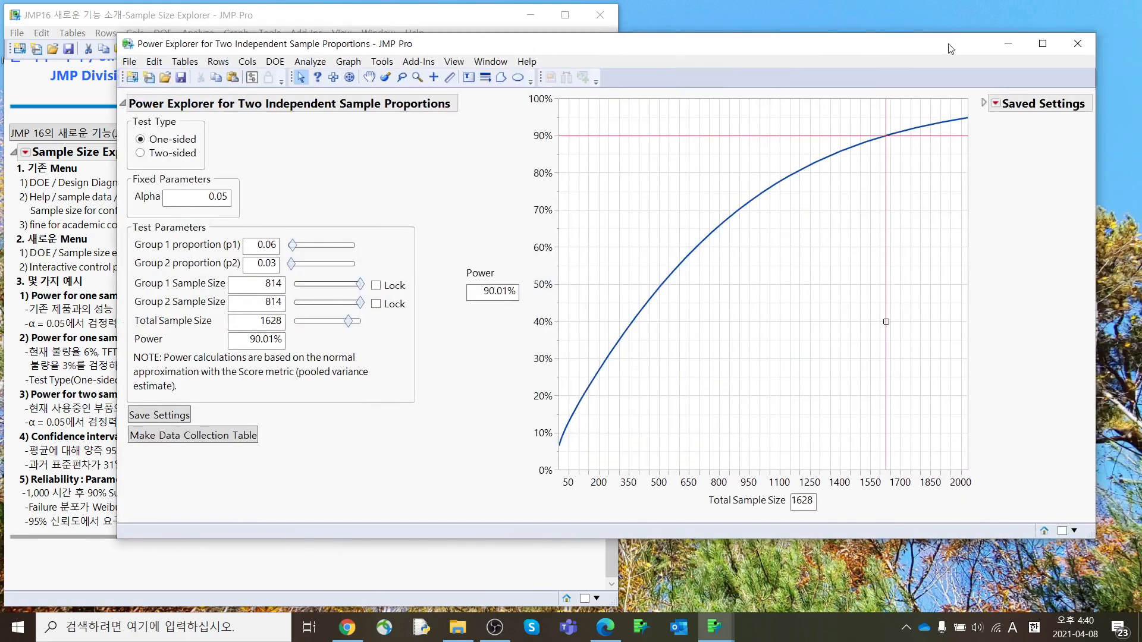
pyautogui.click(1084, 45)
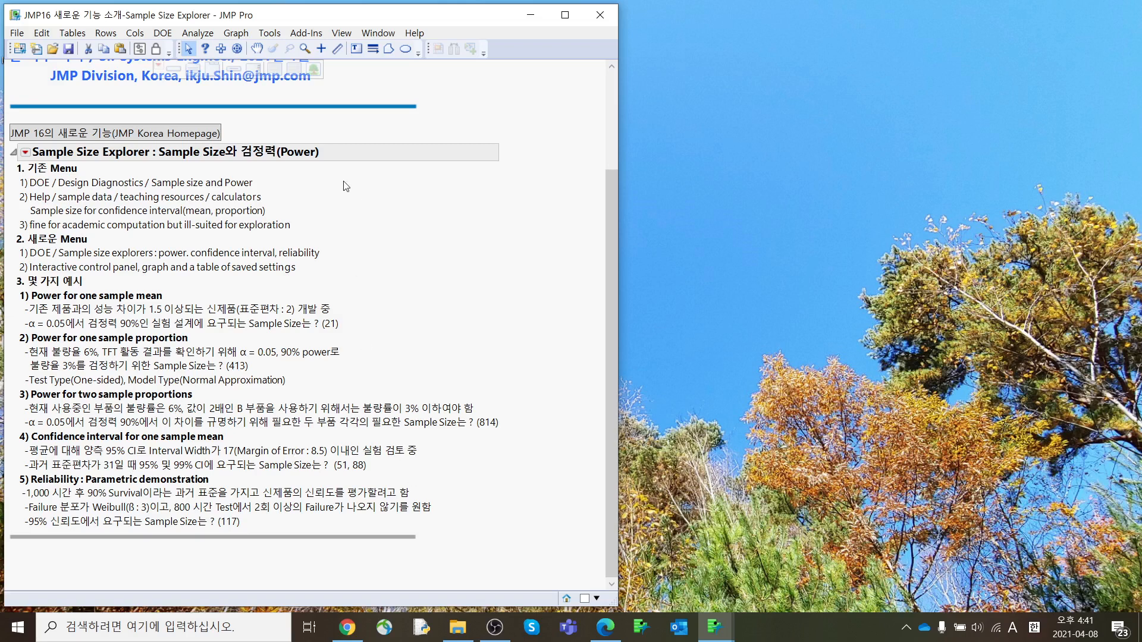
# Open the confidence interval explorer Margin of Error for One Sample Mean and move its window beside the example notes.
pyautogui.click(163, 32)
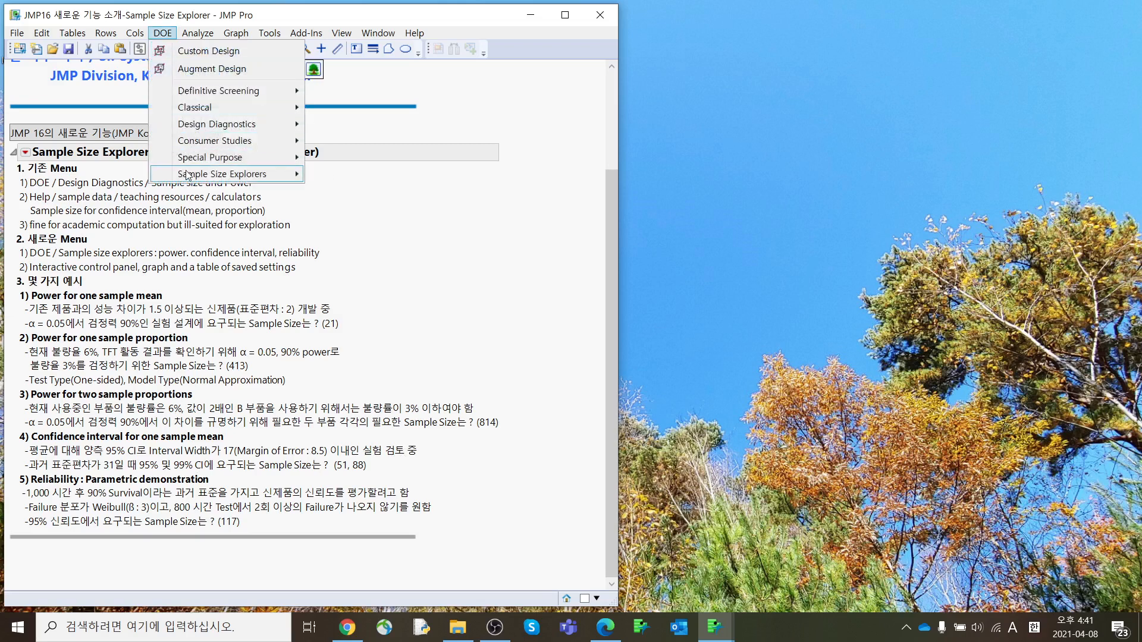
pyautogui.moveTo(187, 173)
pyautogui.moveTo(392, 191)
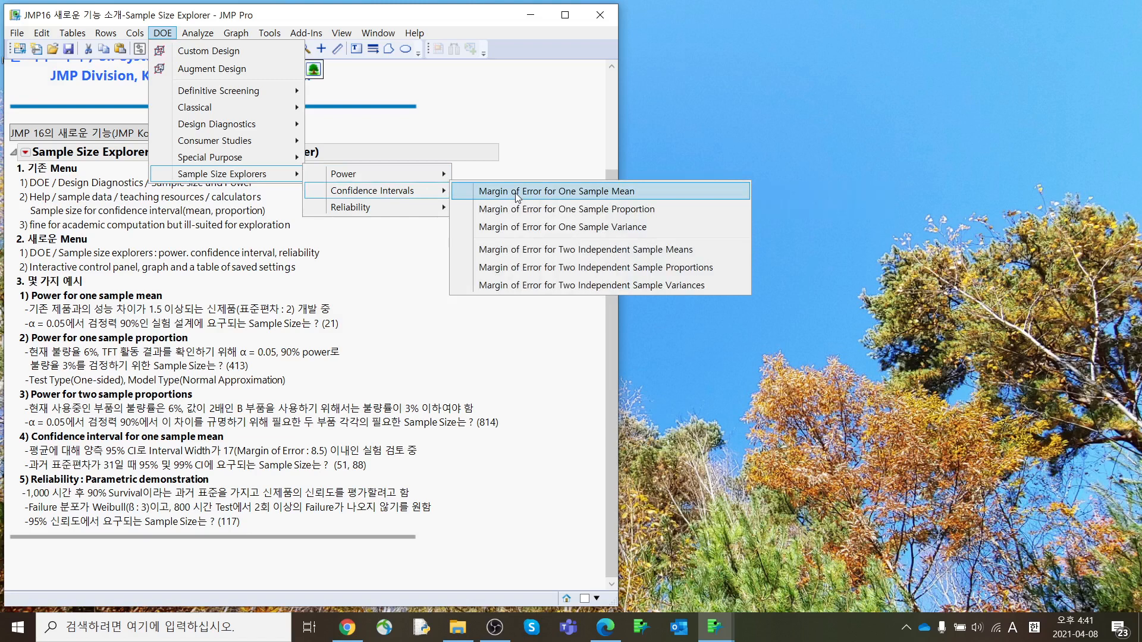
pyautogui.click(515, 192)
pyautogui.moveTo(453, 25); pyautogui.dragTo(533, 105)
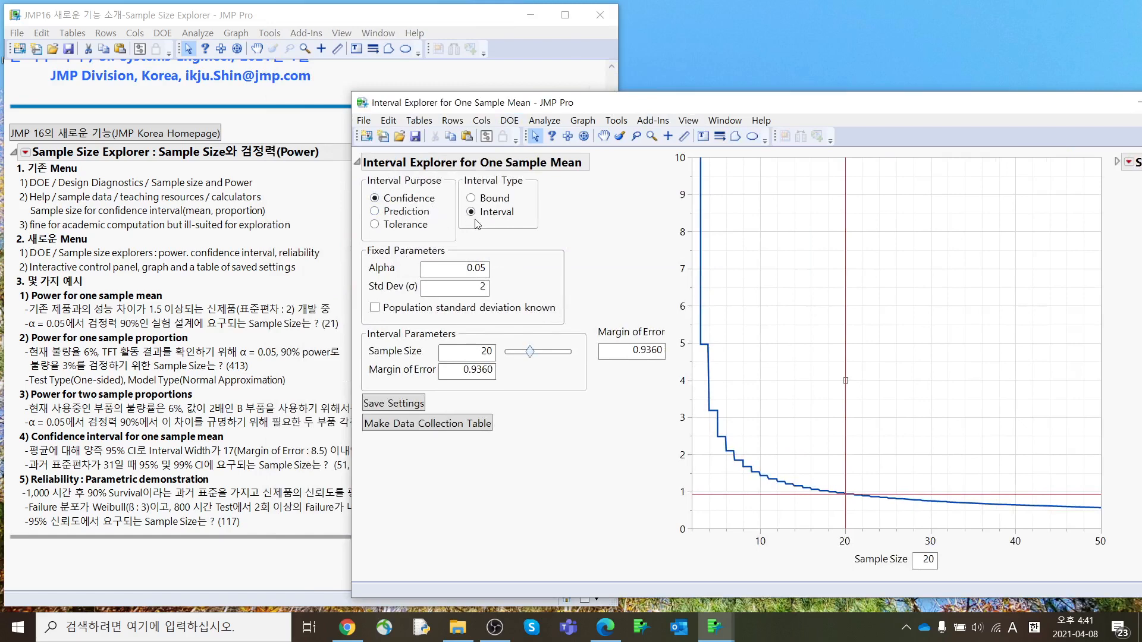
# Set the standard deviation to 31 for the two-sided confidence interval and mark the population standard deviation as known.
pyautogui.moveTo(470, 225); pyautogui.dragTo(521, 225)
pyautogui.moveTo(504, 272)
pyautogui.mouseDown()
pyautogui.moveTo(441, 275)
pyautogui.moveTo(501, 268)
pyautogui.mouseUp()
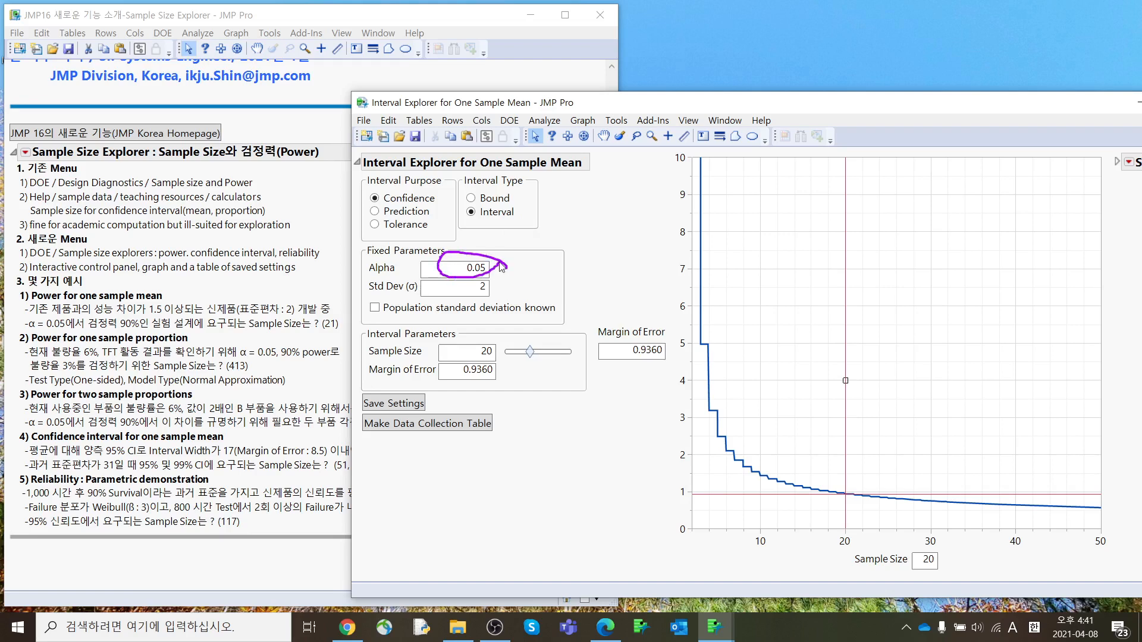
pyautogui.click(482, 286)
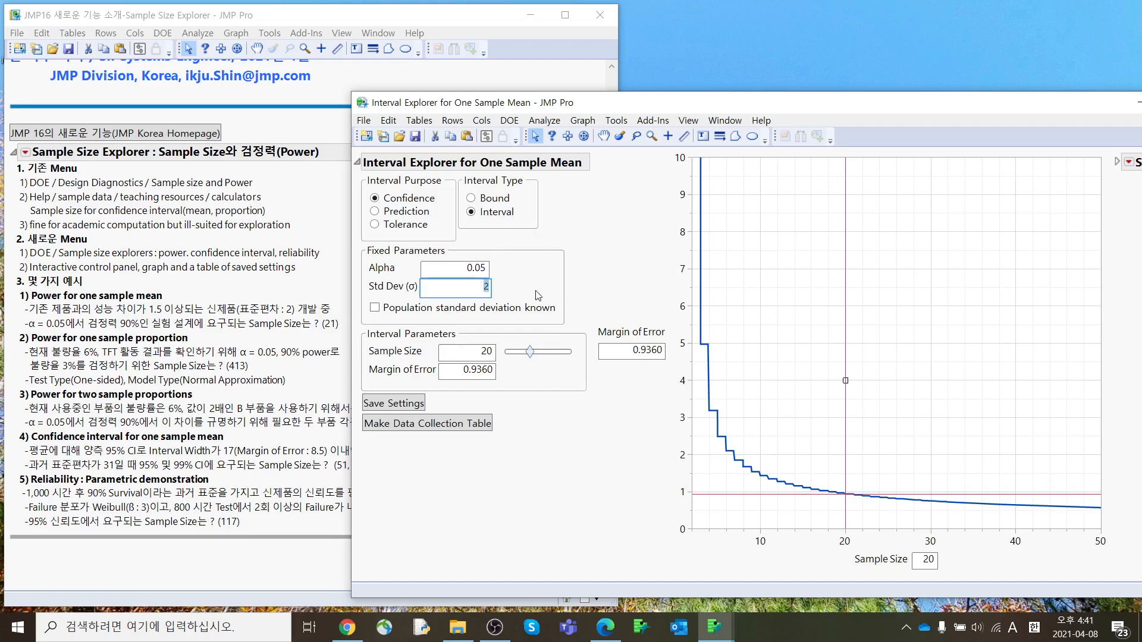
pyautogui.write('31')
pyautogui.press('Return')
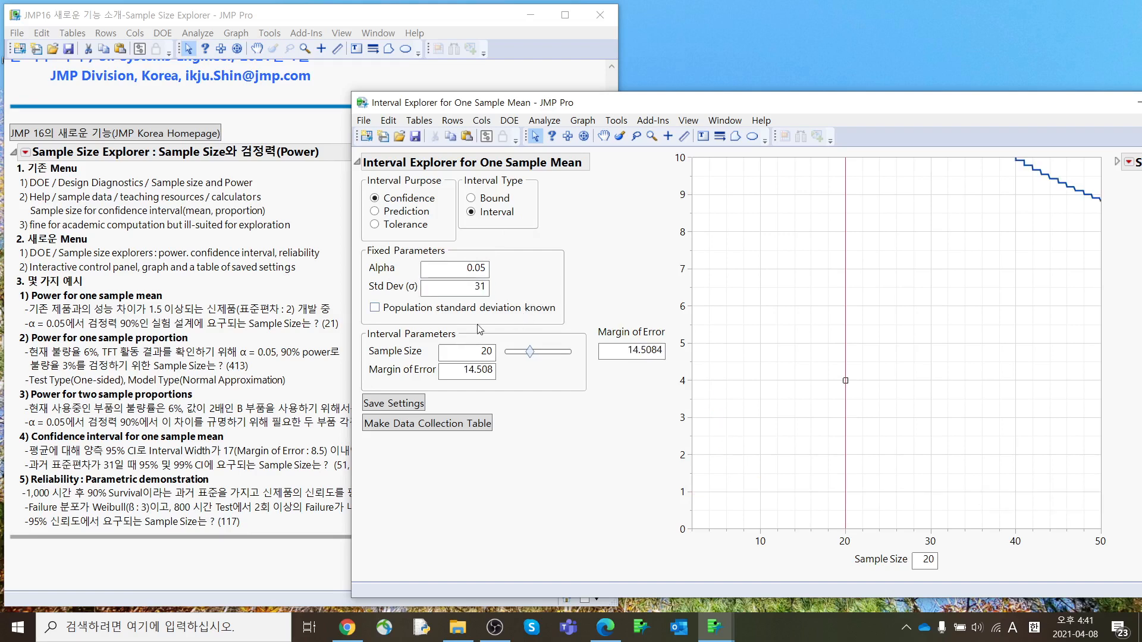
pyautogui.moveTo(441, 322)
pyautogui.mouseDown()
pyautogui.moveTo(519, 321)
pyautogui.moveTo(534, 306)
pyautogui.moveTo(443, 327)
pyautogui.mouseUp()
pyautogui.click(402, 309)
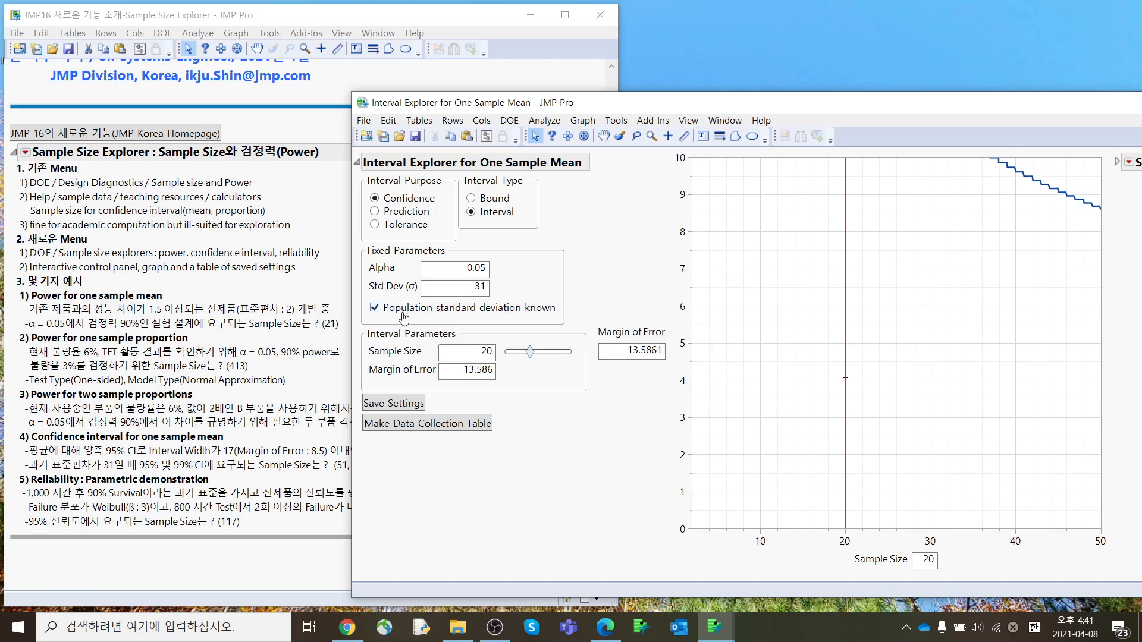
# Set the margin of error to 8.5 to solve for the sample size at the 0.05 alpha, with the example notes uncovered.
pyautogui.moveTo(512, 102); pyautogui.dragTo(563, 56)
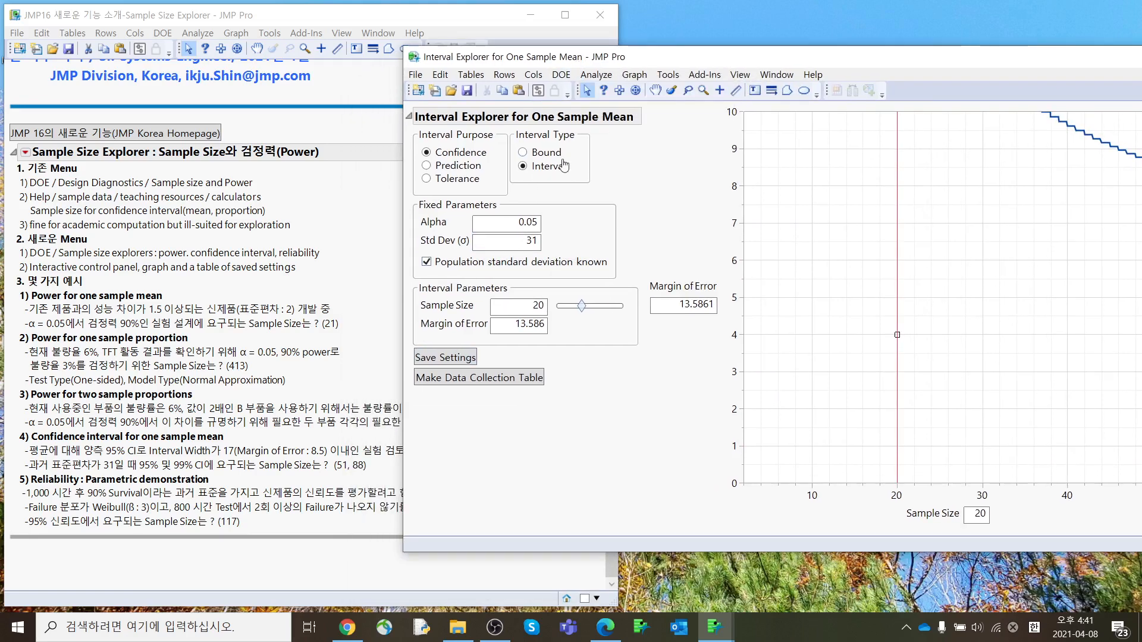
pyautogui.doubleClick(525, 324)
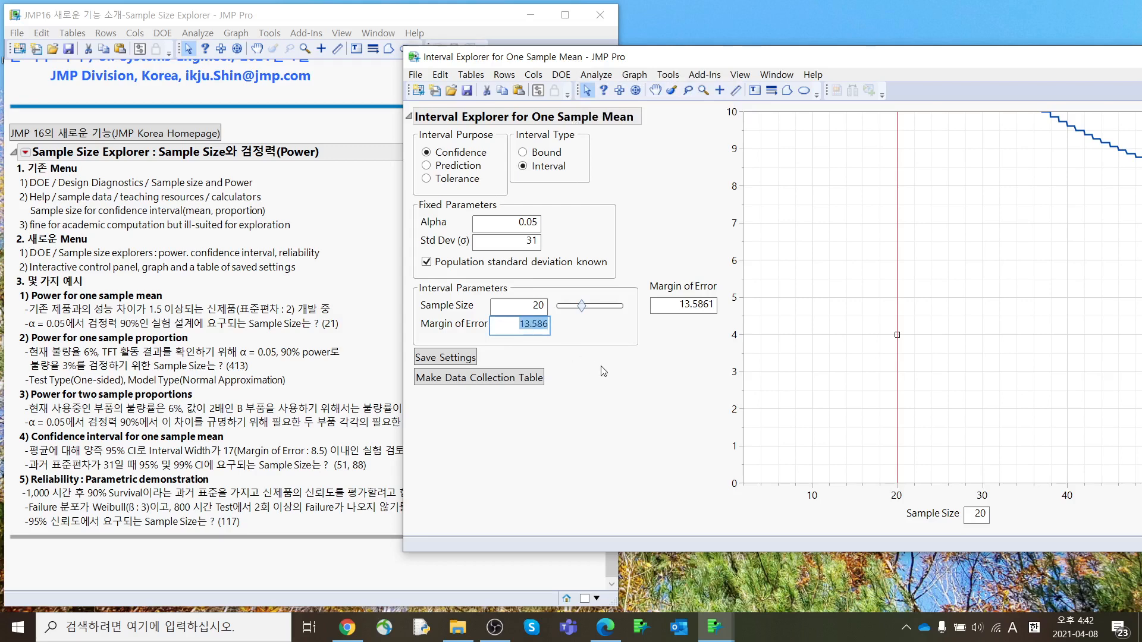
pyautogui.write('8.5')
pyautogui.press('Return')
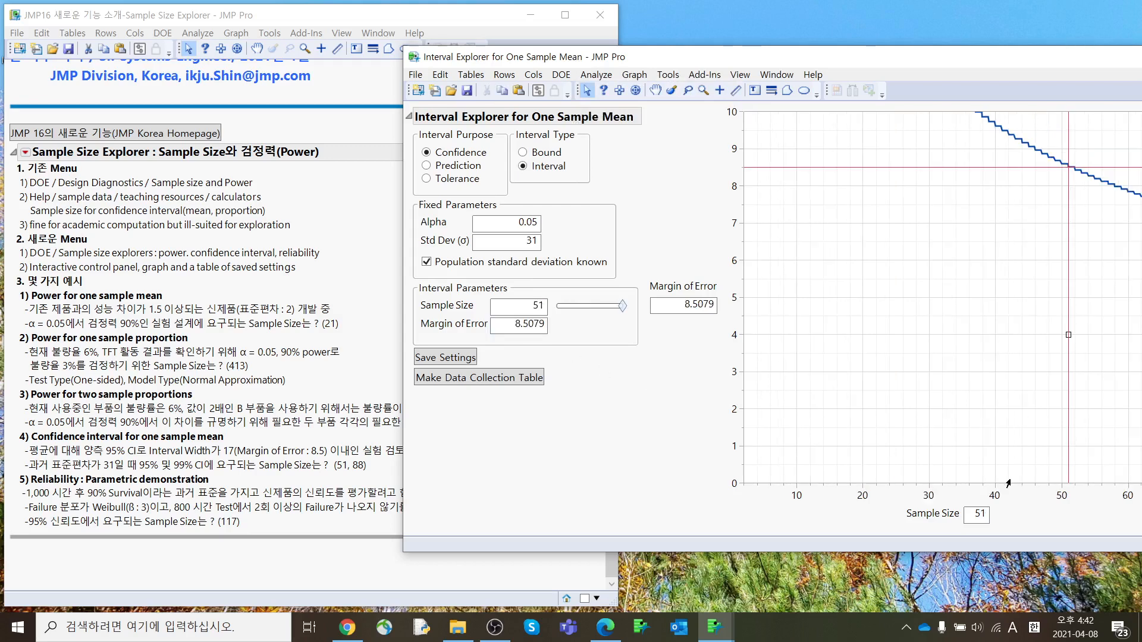
pyautogui.moveTo(1042, 520); pyautogui.dragTo(976, 521)
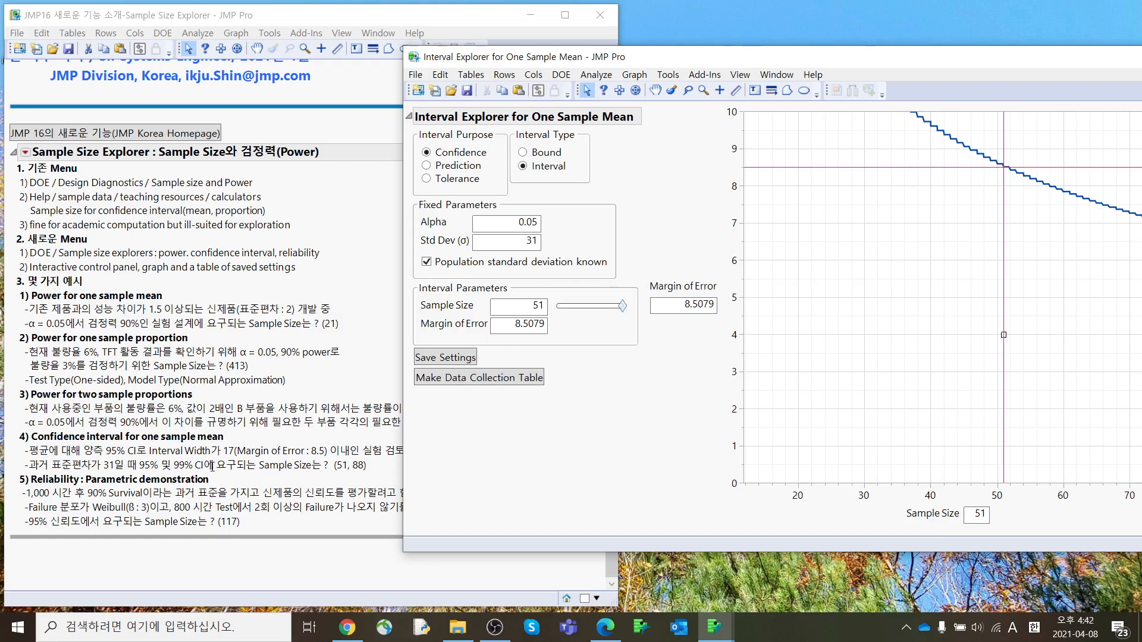
# Set alpha to 0.01 and re-enter a margin of error of 8.5 to solve for the 99% interval's sample size.
pyautogui.doubleClick(532, 226)
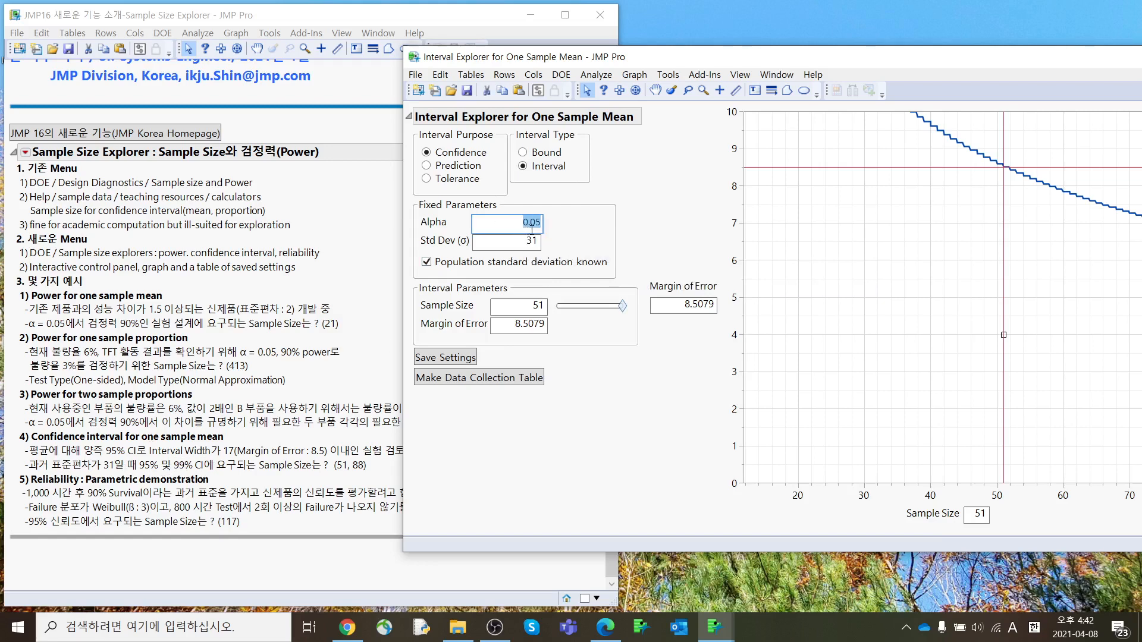
pyautogui.write('0.01')
pyautogui.click(600, 341)
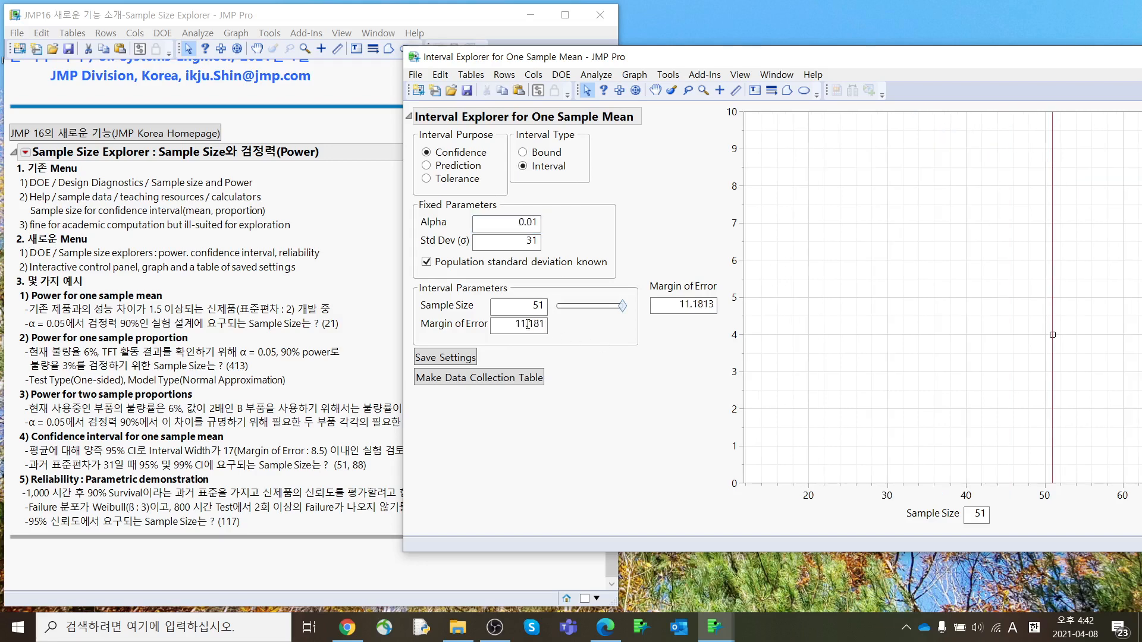
pyautogui.doubleClick(527, 326)
pyautogui.write('8.5')
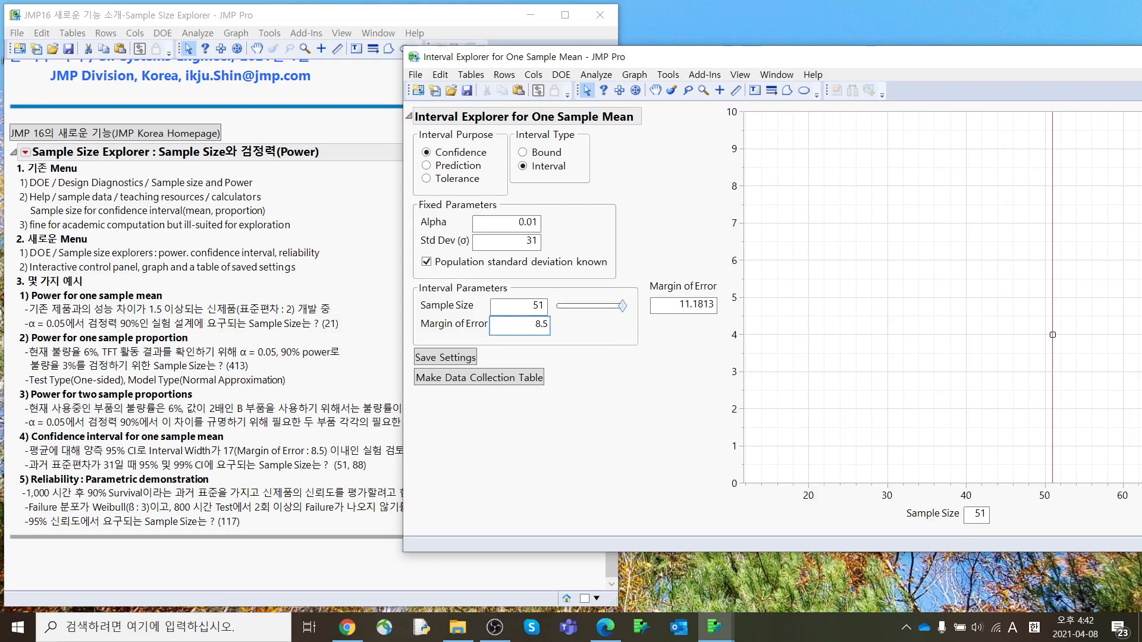
pyautogui.click(544, 407)
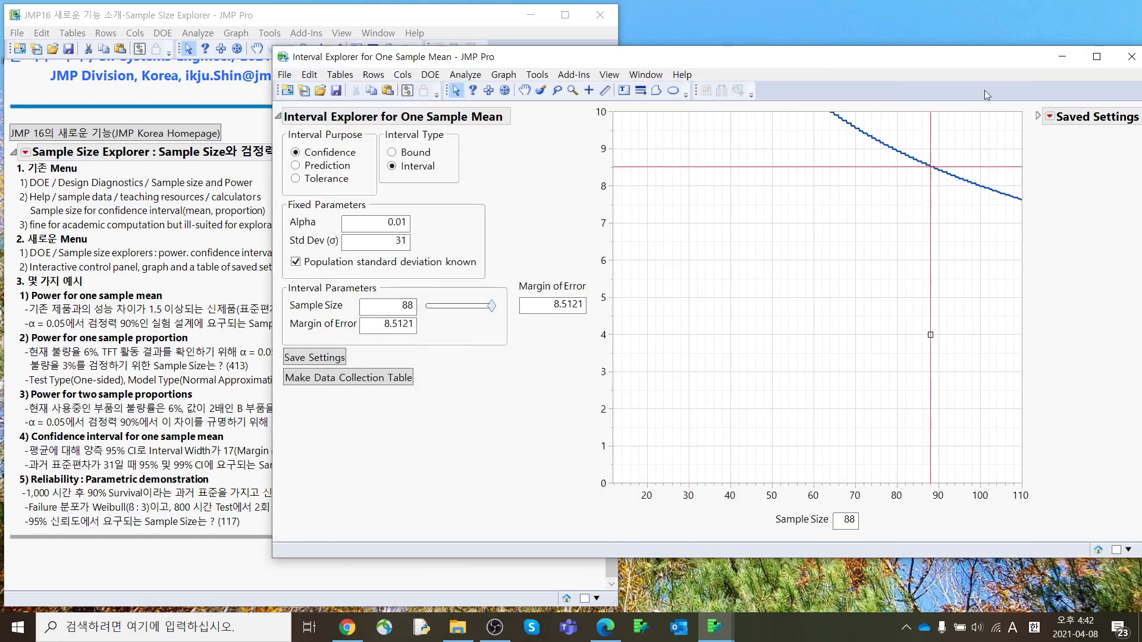
# Close the one sample mean interval explorer and open the Parametric Reliability Demonstration explorer beside the example notes.
pyautogui.moveTo(975, 67); pyautogui.dragTo(804, 81)
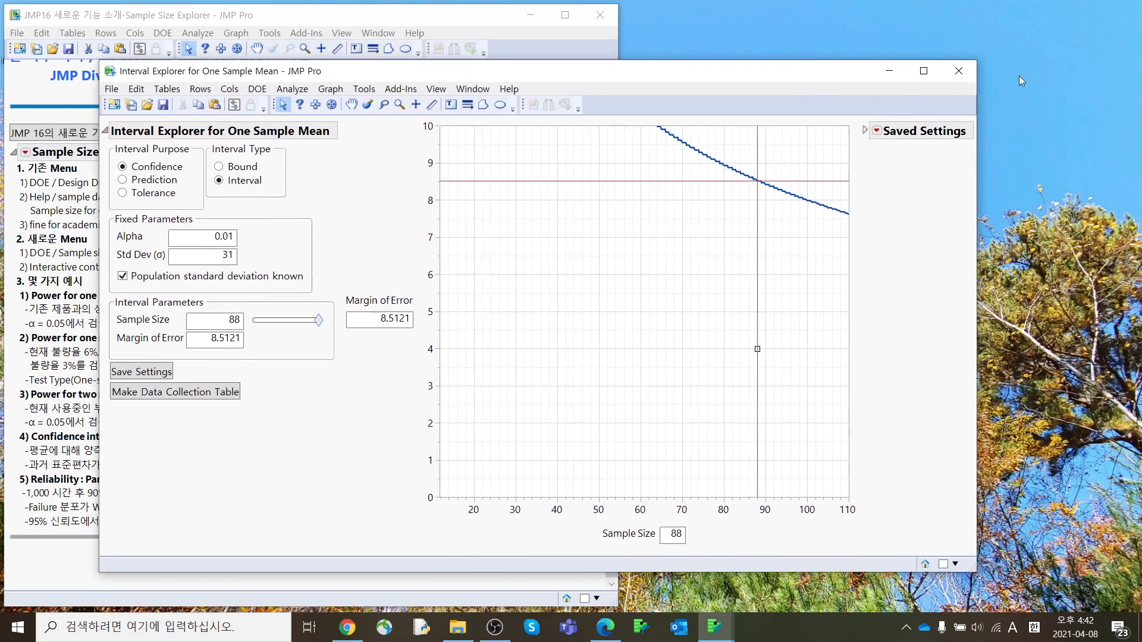
pyautogui.click(966, 73)
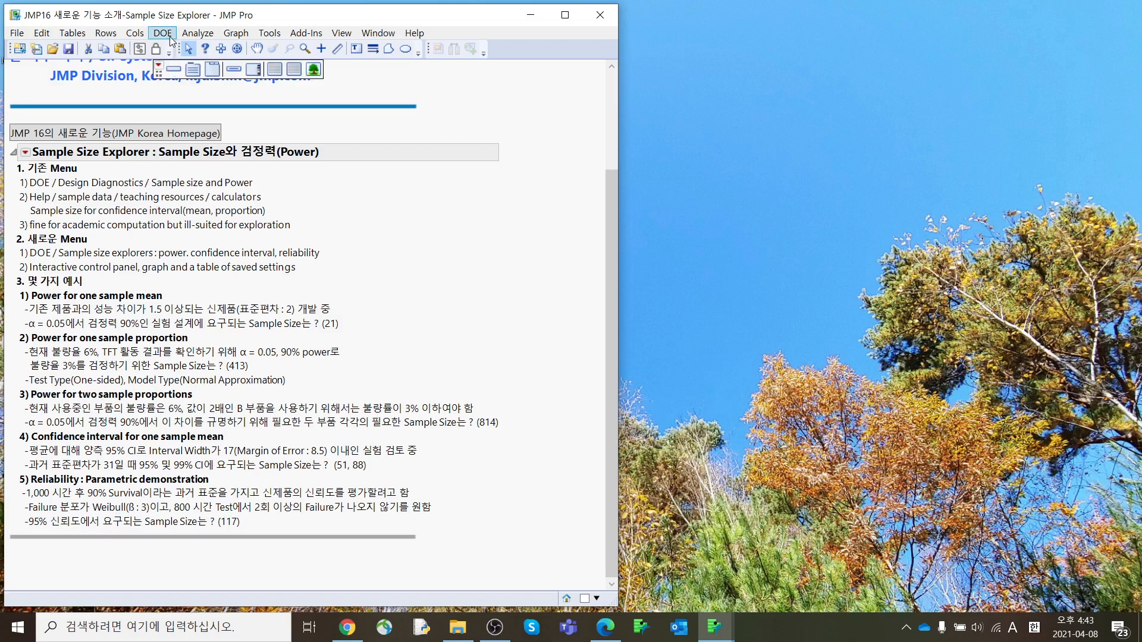
pyautogui.click(170, 38)
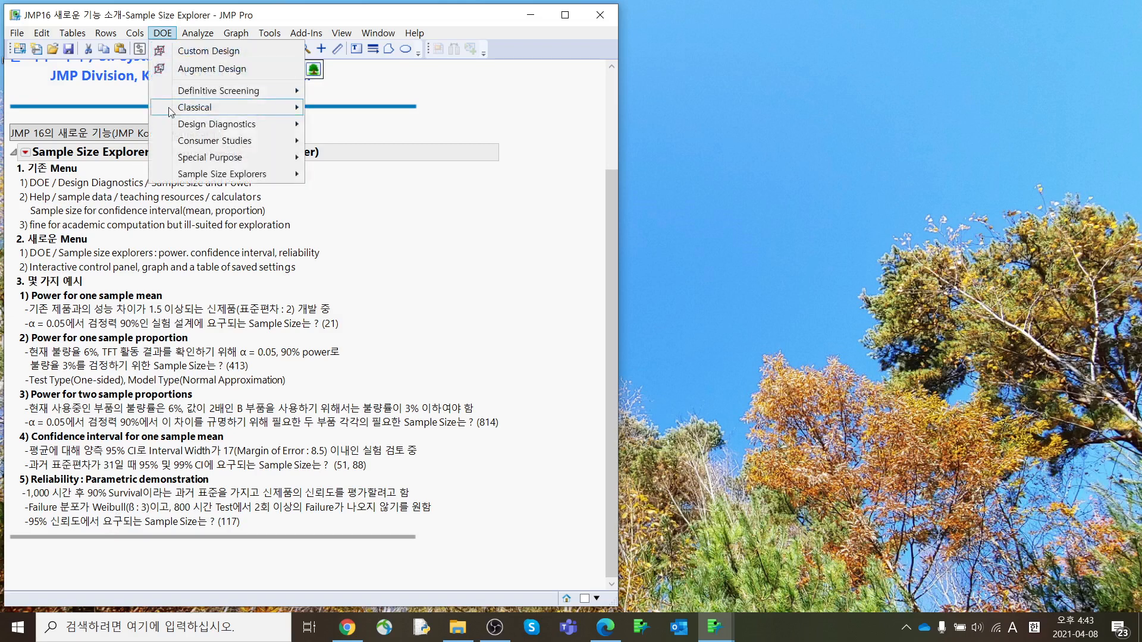
pyautogui.moveTo(176, 174)
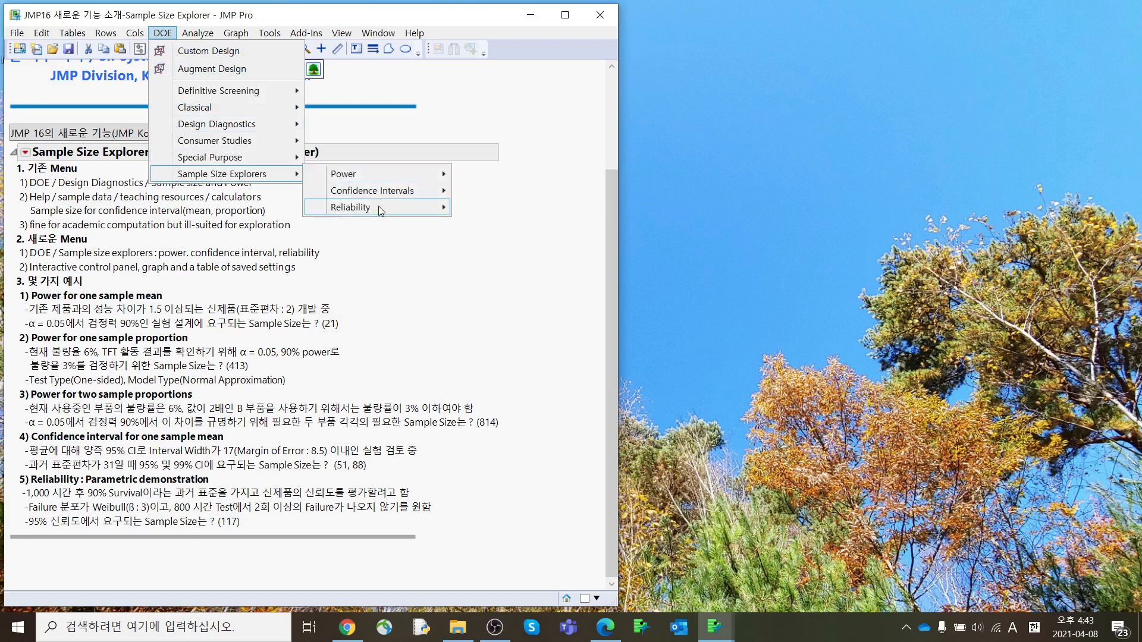
pyautogui.moveTo(381, 208)
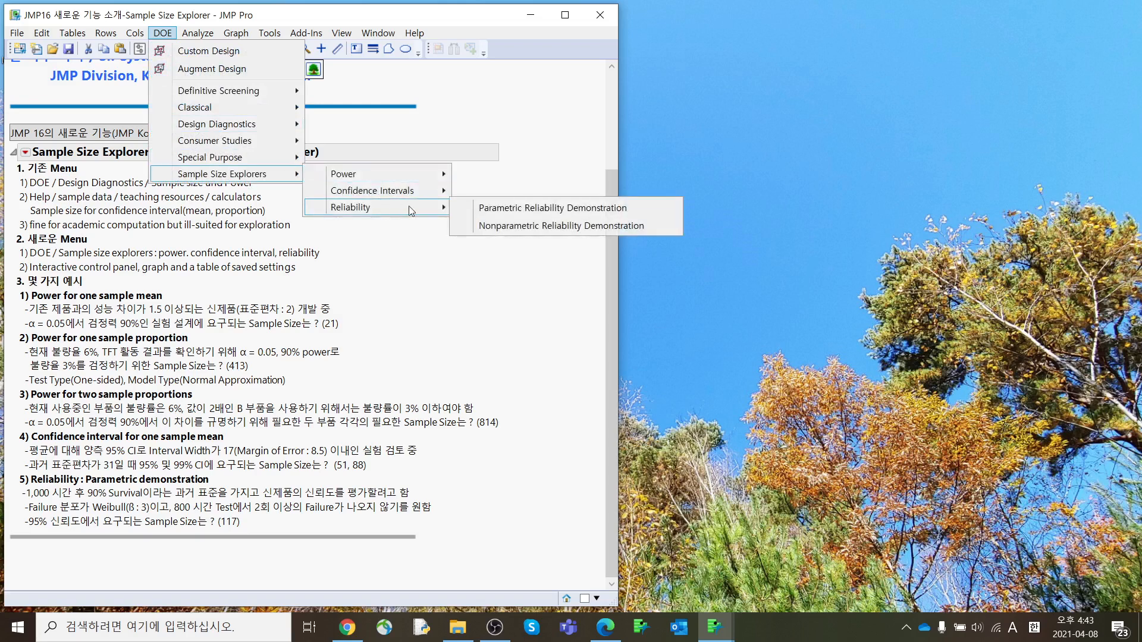
pyautogui.click(488, 209)
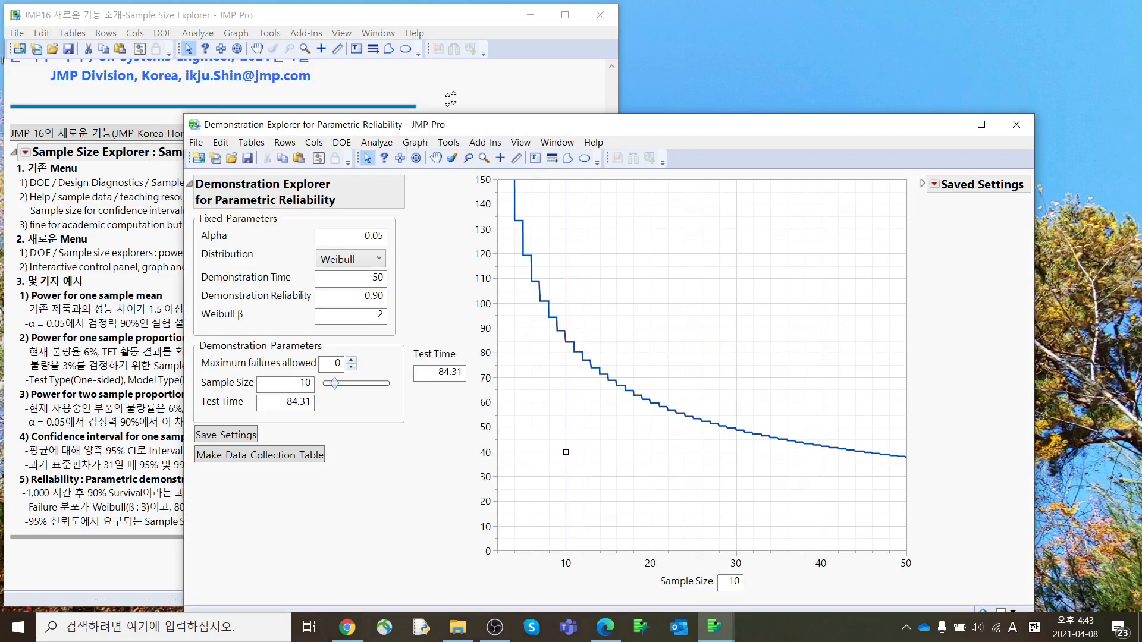
pyautogui.moveTo(442, 126); pyautogui.dragTo(610, 67)
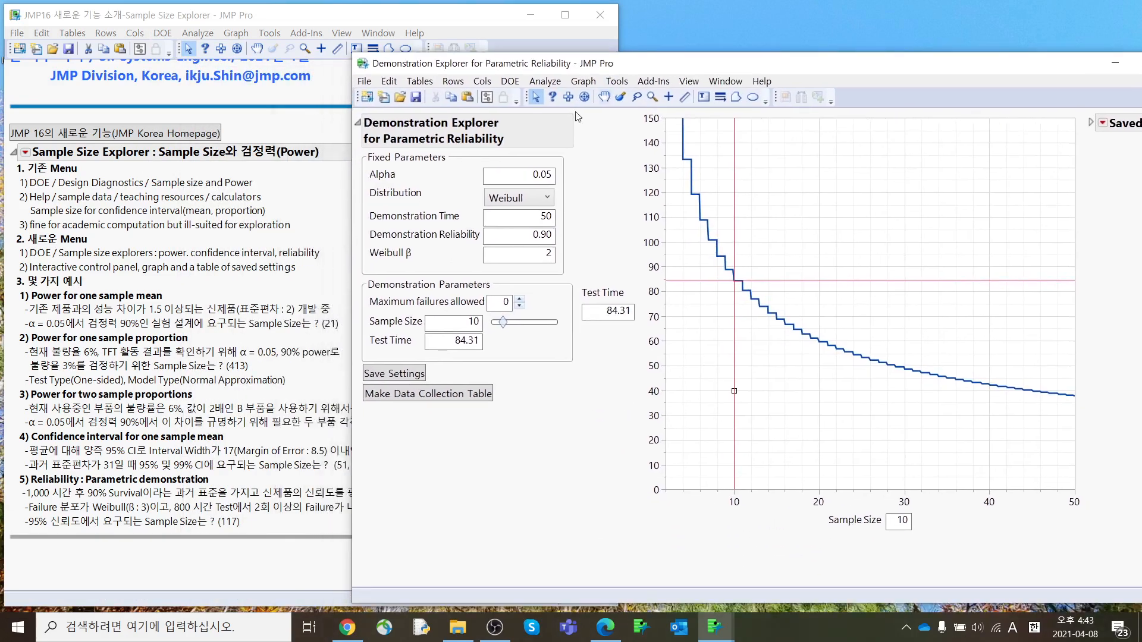
# Set the demonstration time to 1000 and the Weibull β to 3 in the fixed parameters.
pyautogui.click(527, 219)
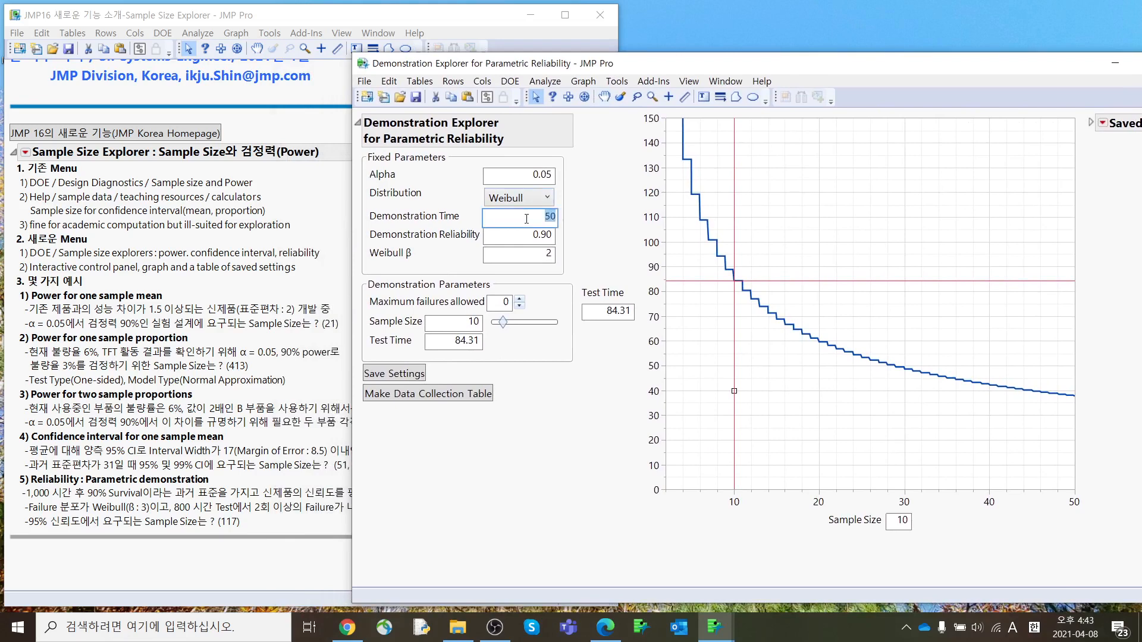
pyautogui.write('1000')
pyautogui.press('Return')
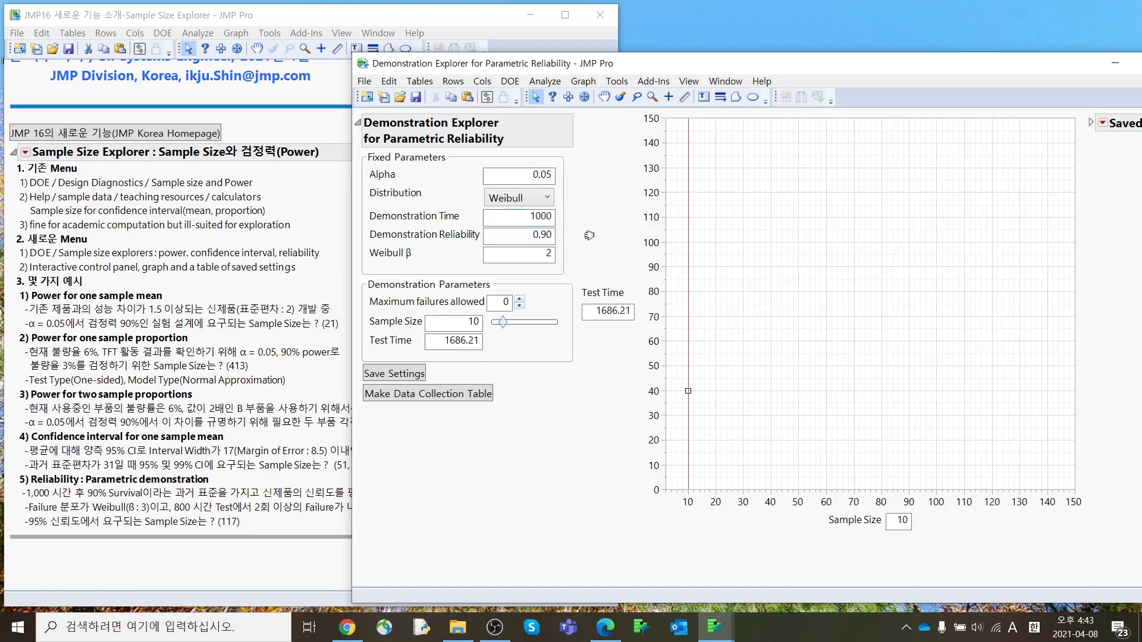
pyautogui.click(548, 257)
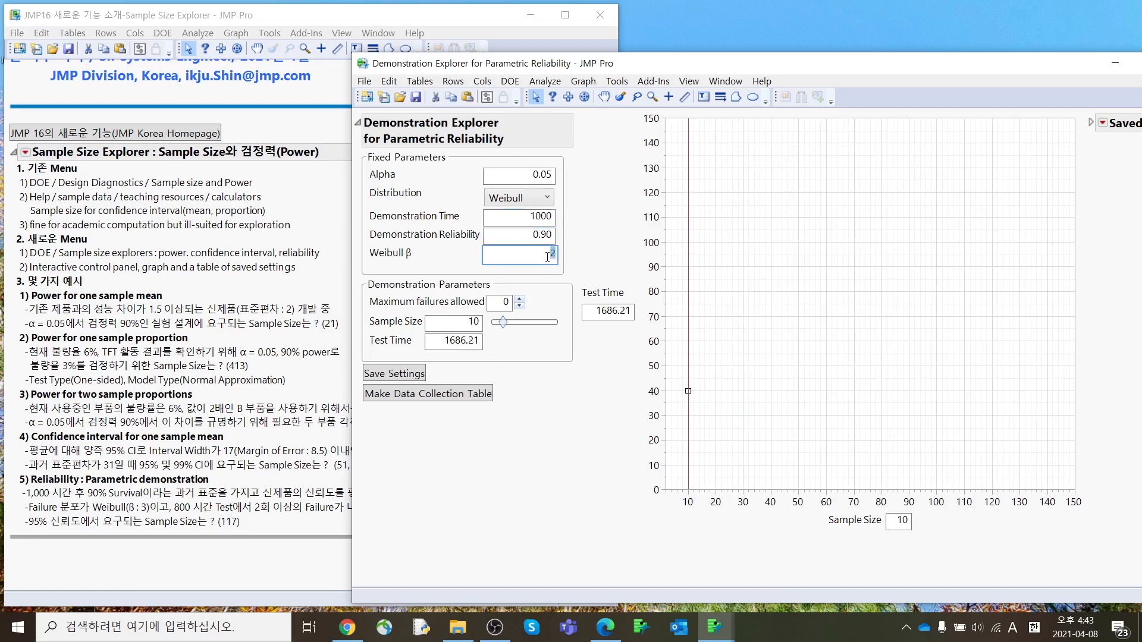
pyautogui.write('3')
pyautogui.press('Return')
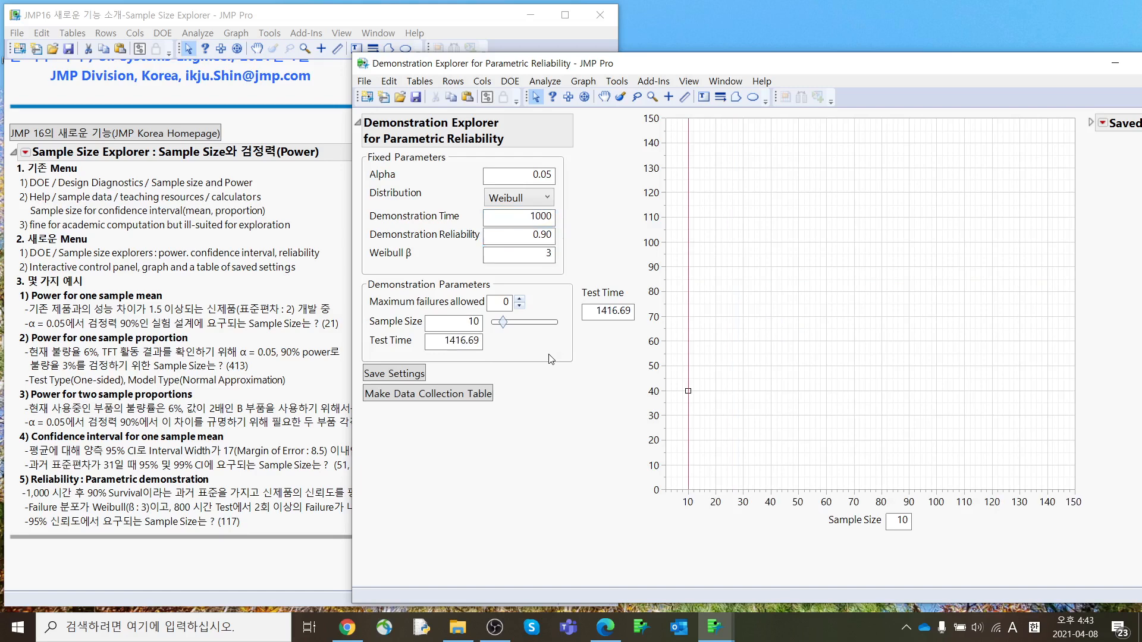
# Allow a maximum of 2 failures and set the test time to 800 to solve for the sample size.
pyautogui.moveTo(446, 313)
pyautogui.click(520, 299)
pyautogui.click(520, 299)
pyautogui.click(476, 341)
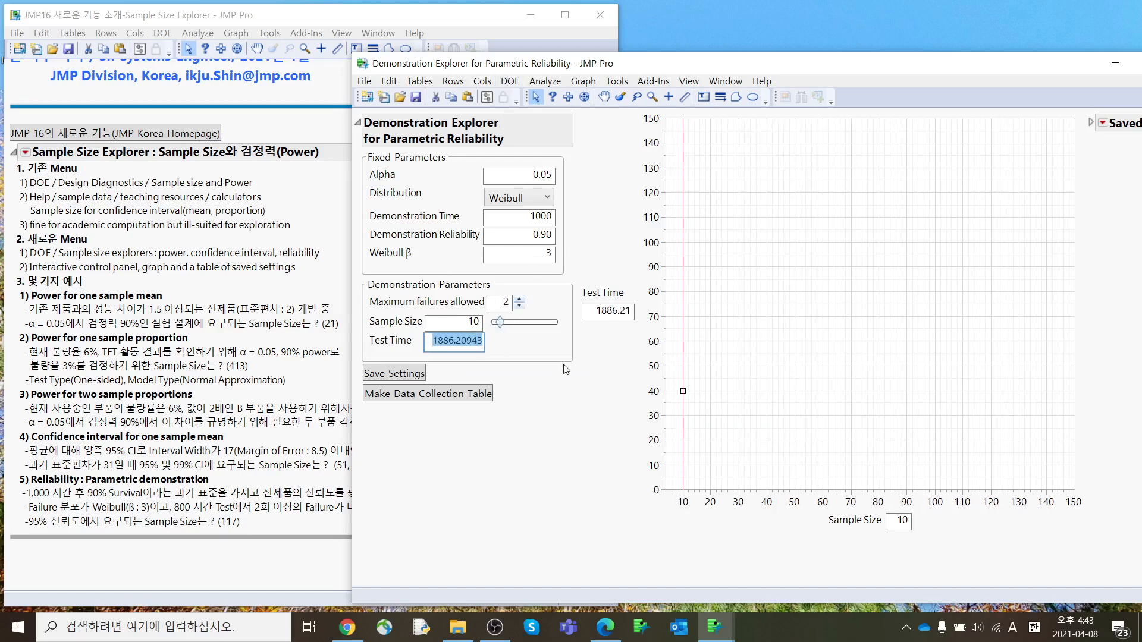
pyautogui.write('800')
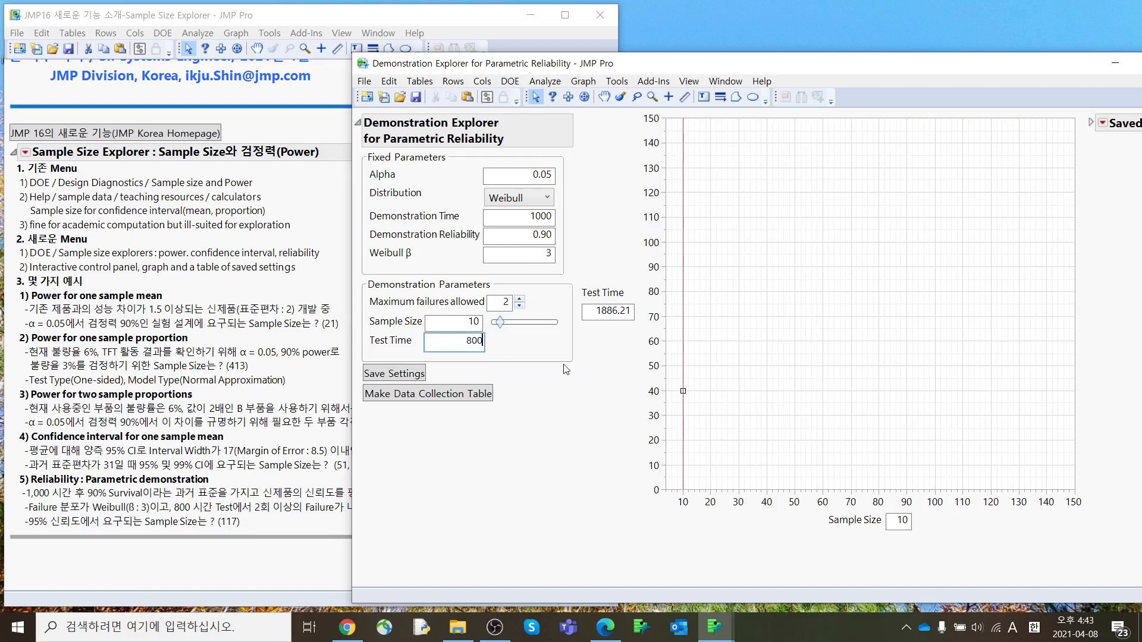
pyautogui.press('Return')
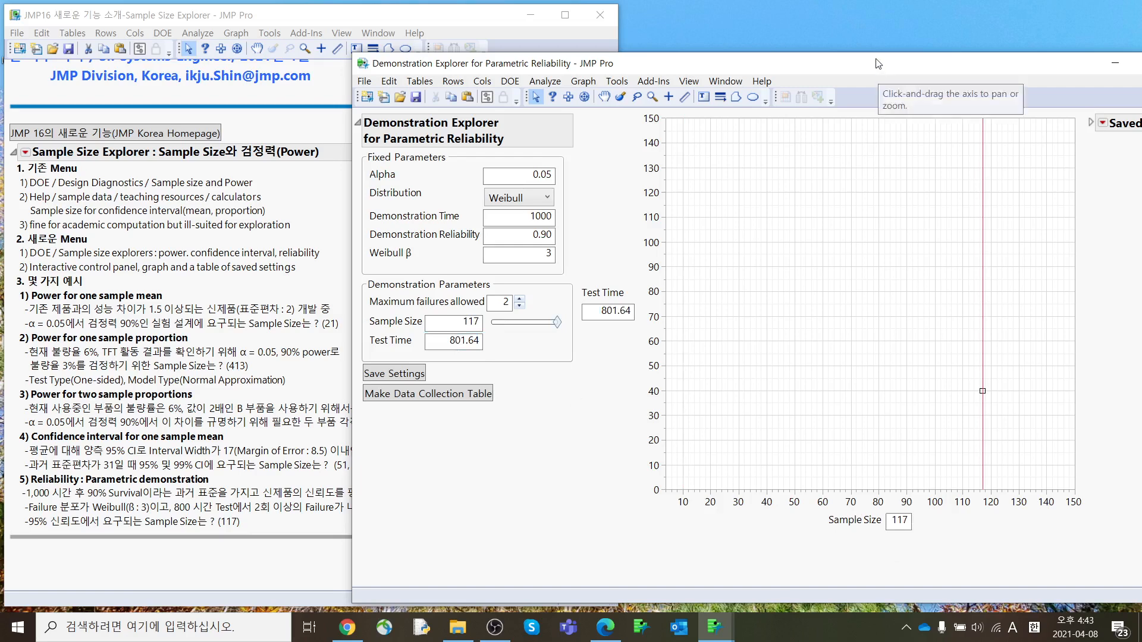
# Set the test time axis maximum to 2500 and shift the axis range upward to show the reliability curve.
pyautogui.moveTo(875, 67); pyautogui.dragTo(635, 55)
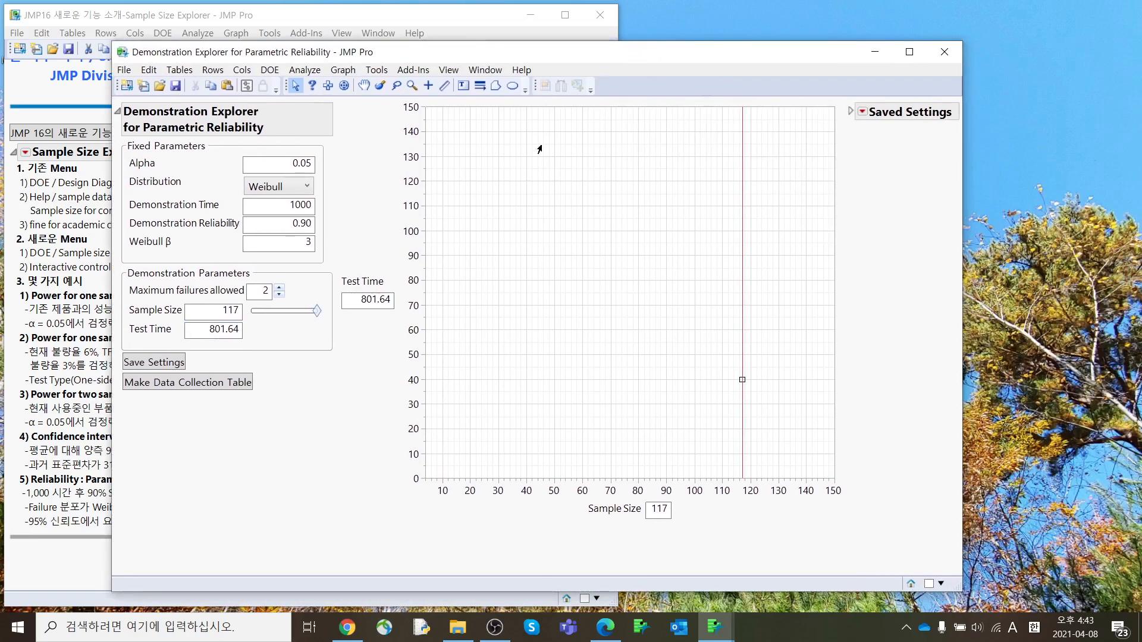
pyautogui.doubleClick(415, 263)
pyautogui.write('2')
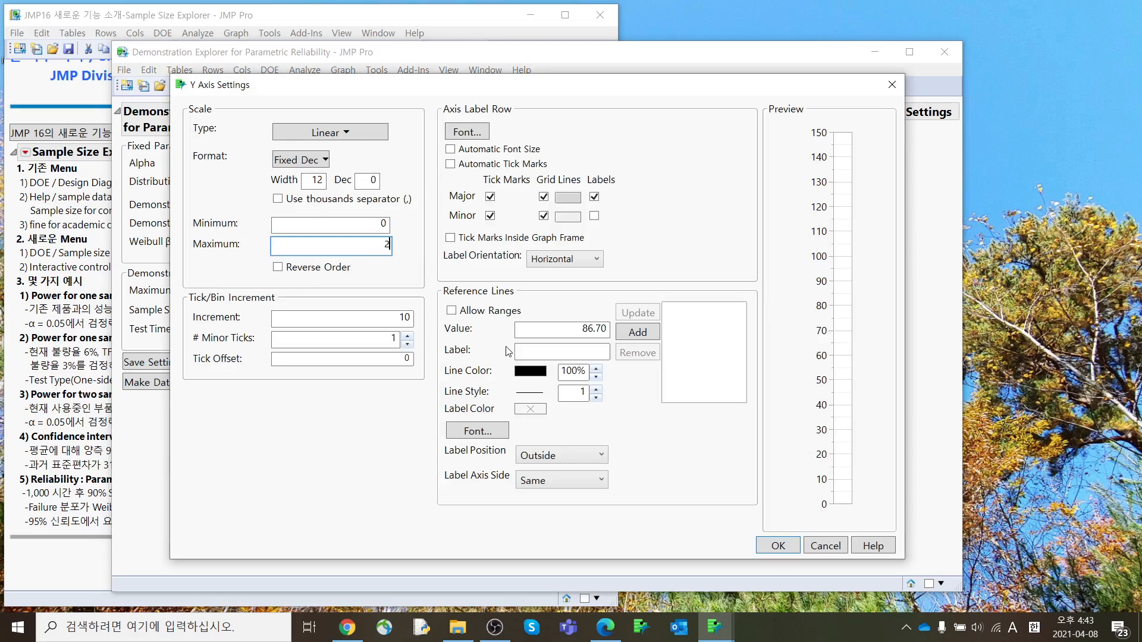
pyautogui.write('500')
pyautogui.click(775, 550)
pyautogui.click(722, 546)
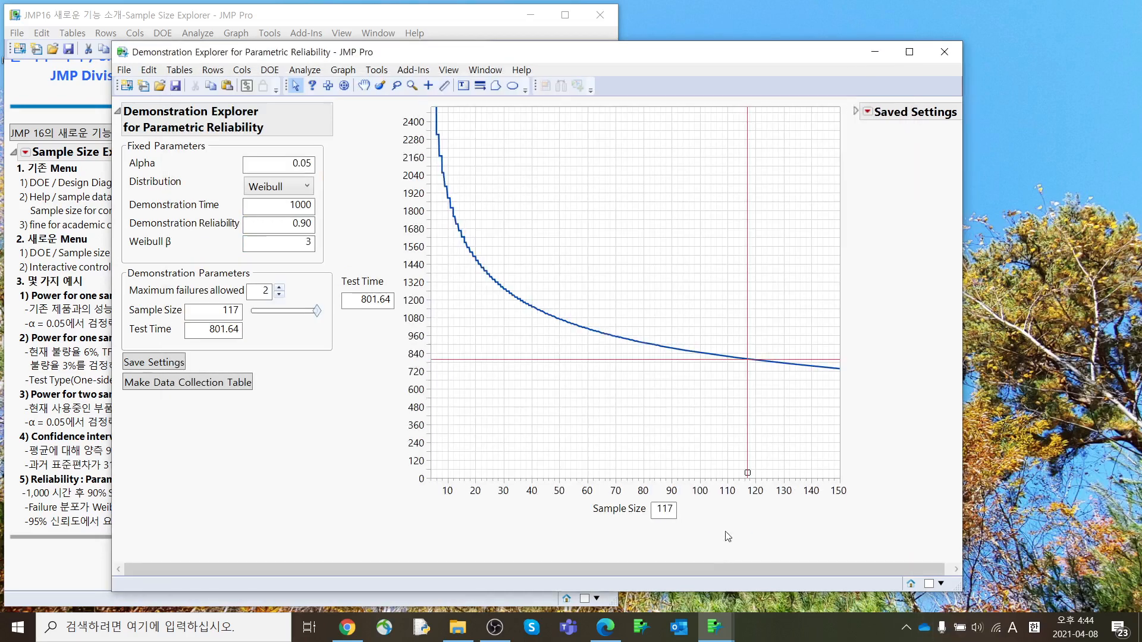
pyautogui.moveTo(423, 185); pyautogui.dragTo(422, 232)
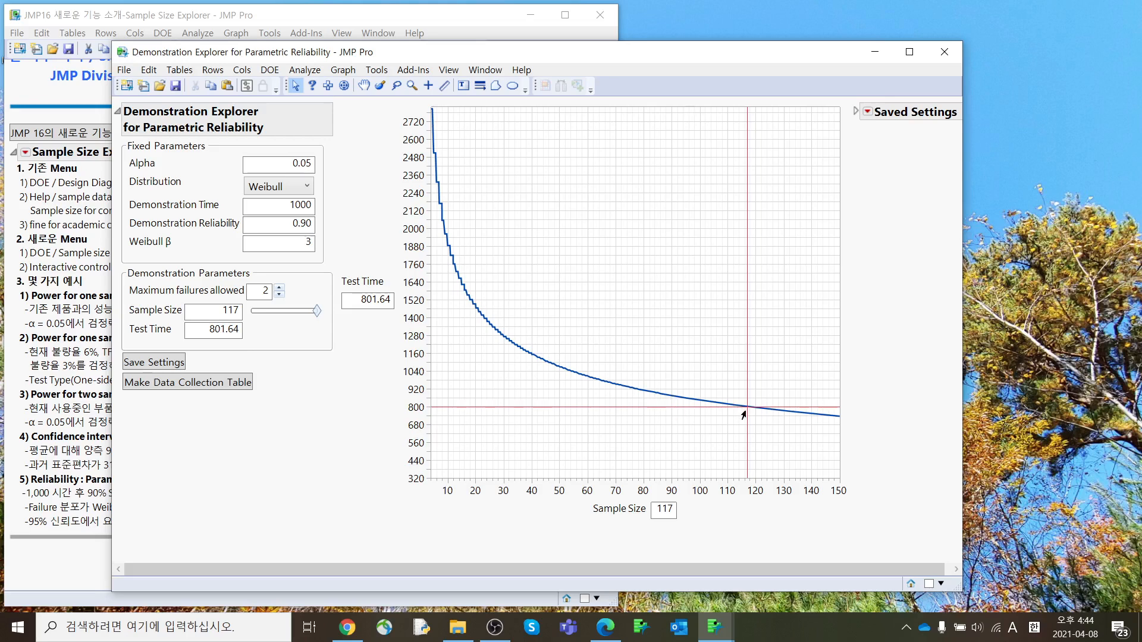
# Move the crosshair along the reliability curve to a sample size of about 26, and close the reliability explorer.
pyautogui.moveTo(746, 414); pyautogui.dragTo(504, 423)
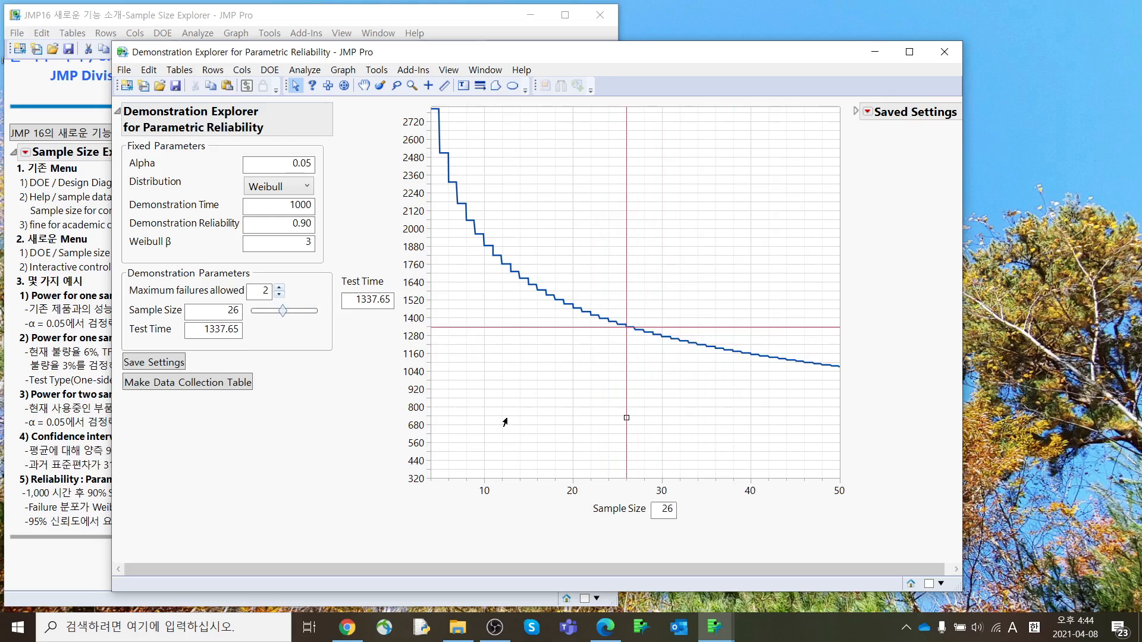
pyautogui.click(945, 52)
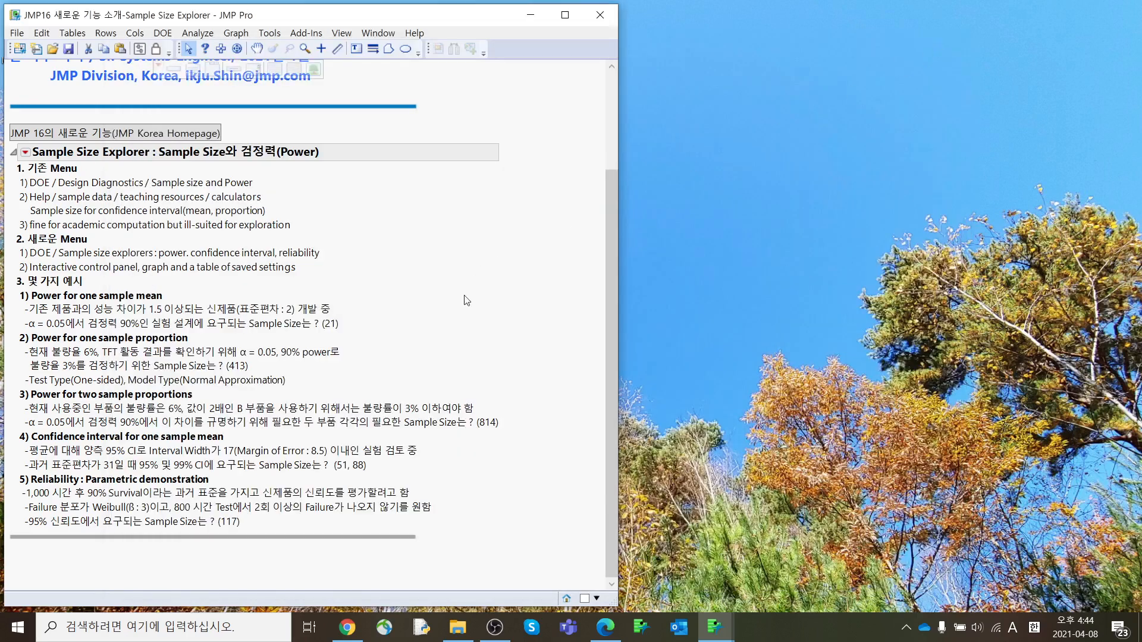
pyautogui.scroll(5, 450, 373)
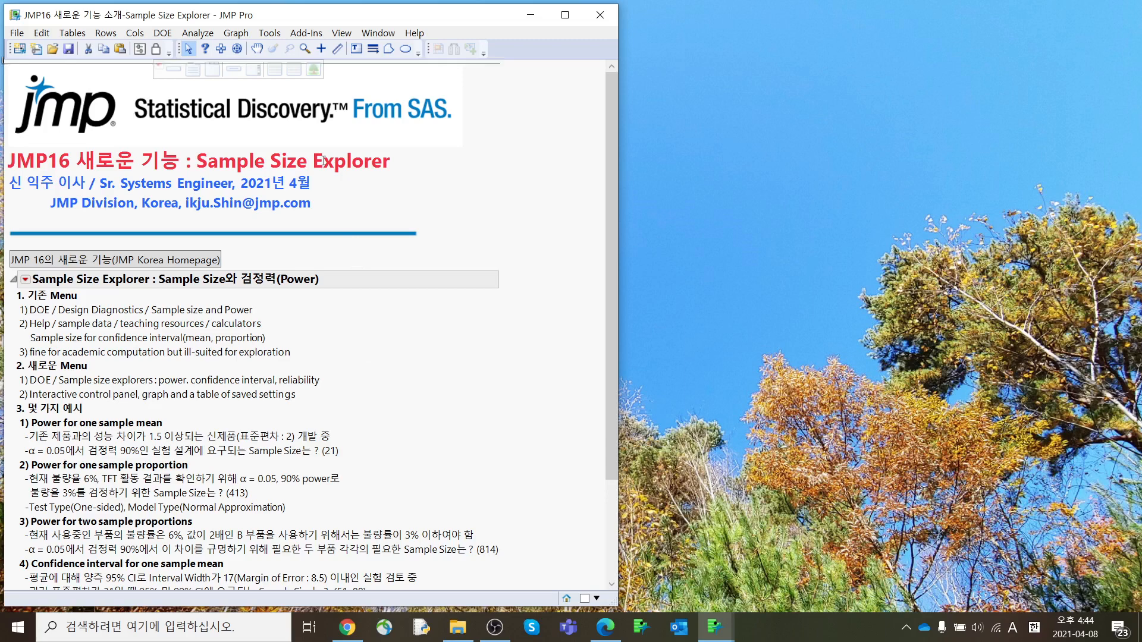
pyautogui.scroll(-3, 385, 367)
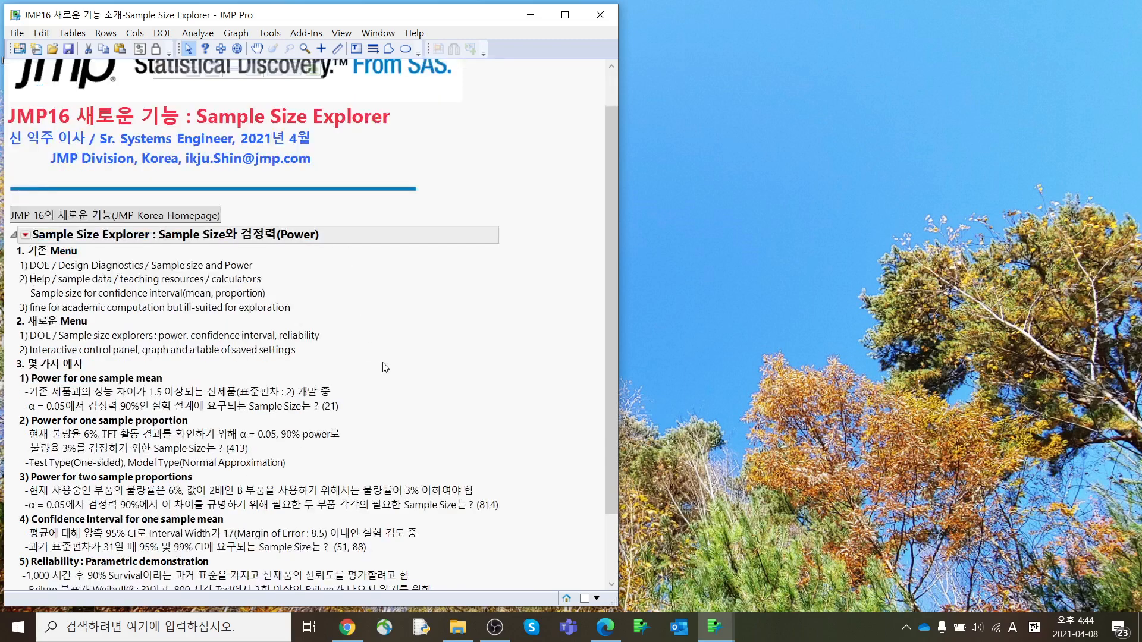